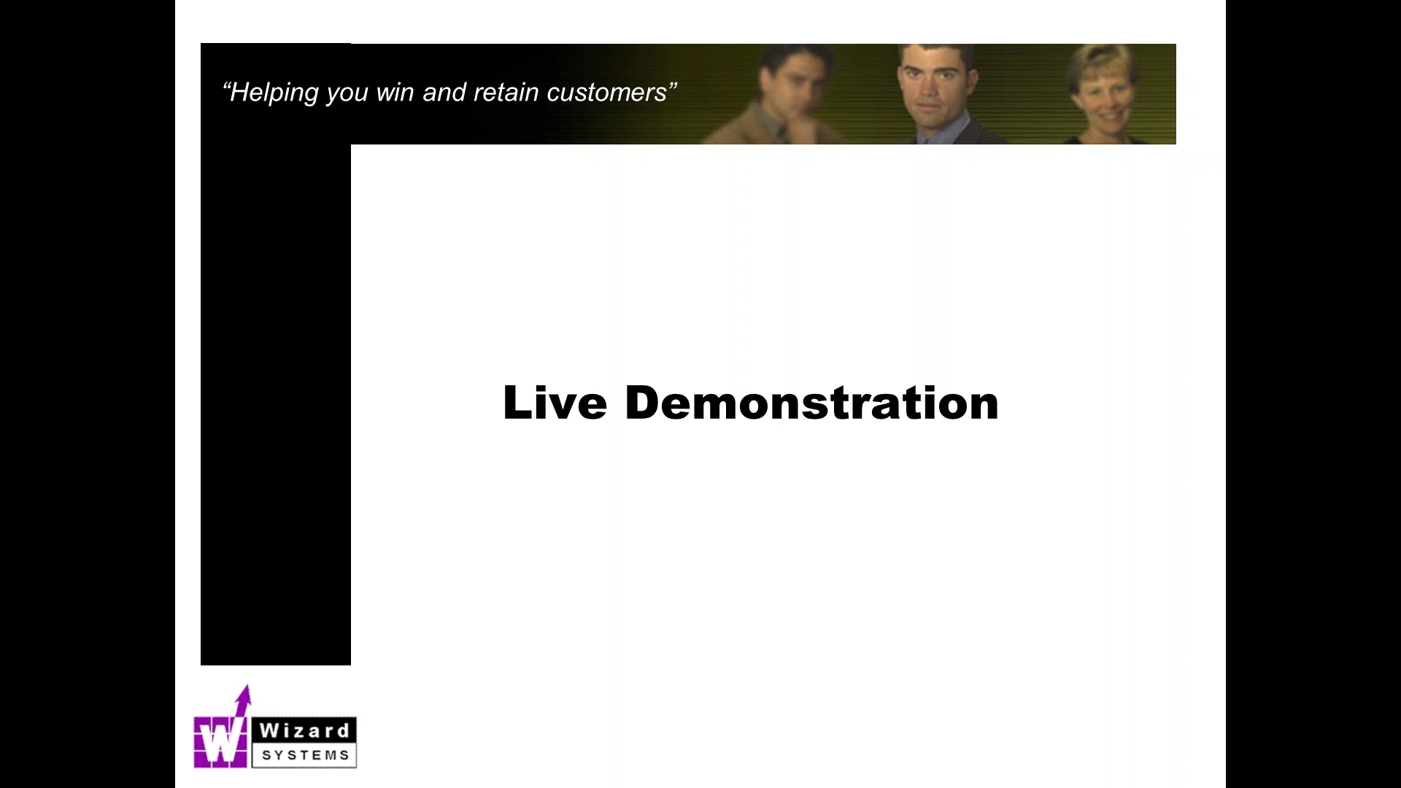
# - Switch to the VirtualBox VM and bring GoldMine's E-mail Center inbox to the front
pyautogui.hotkey('alt', 'Tab')
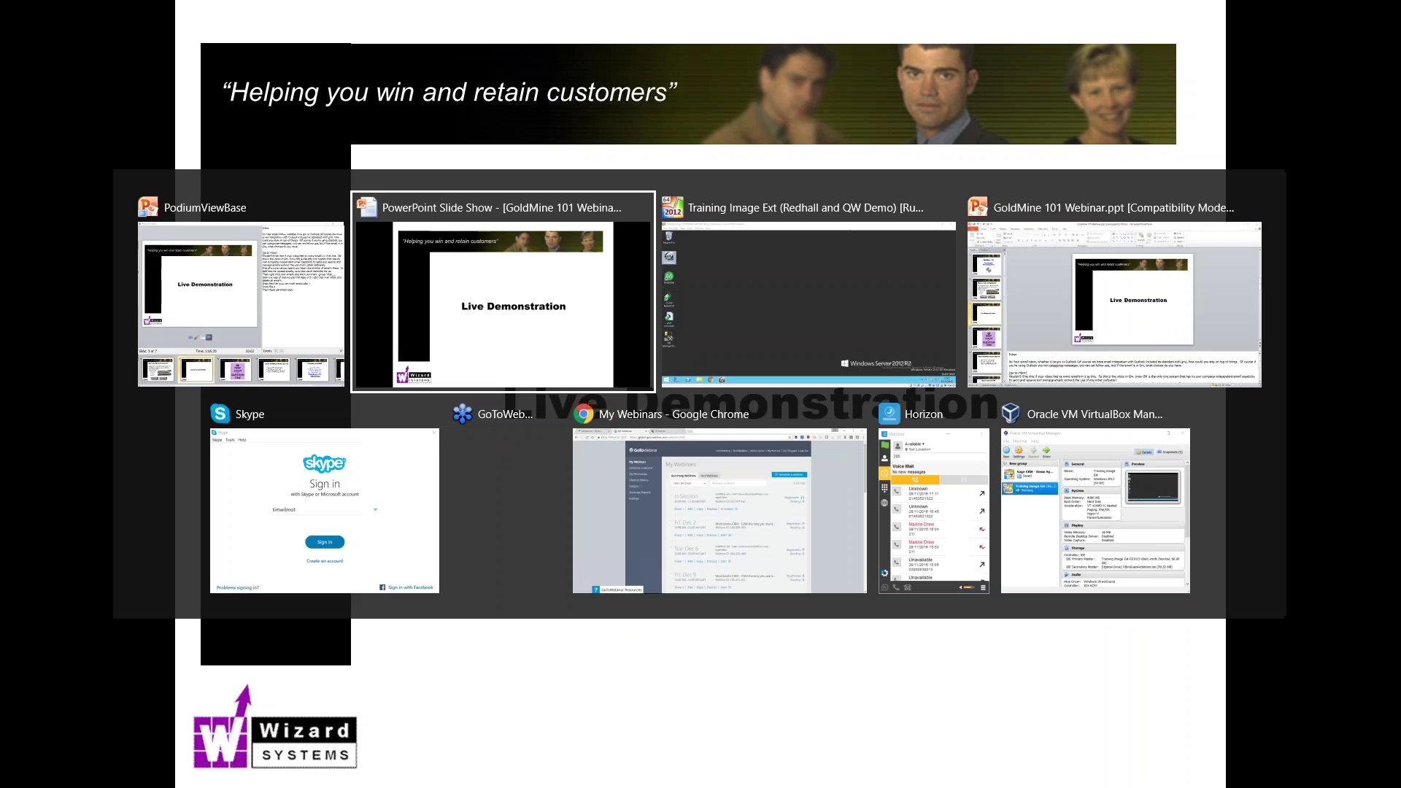
pyautogui.hotkey('alt', 'Tab')
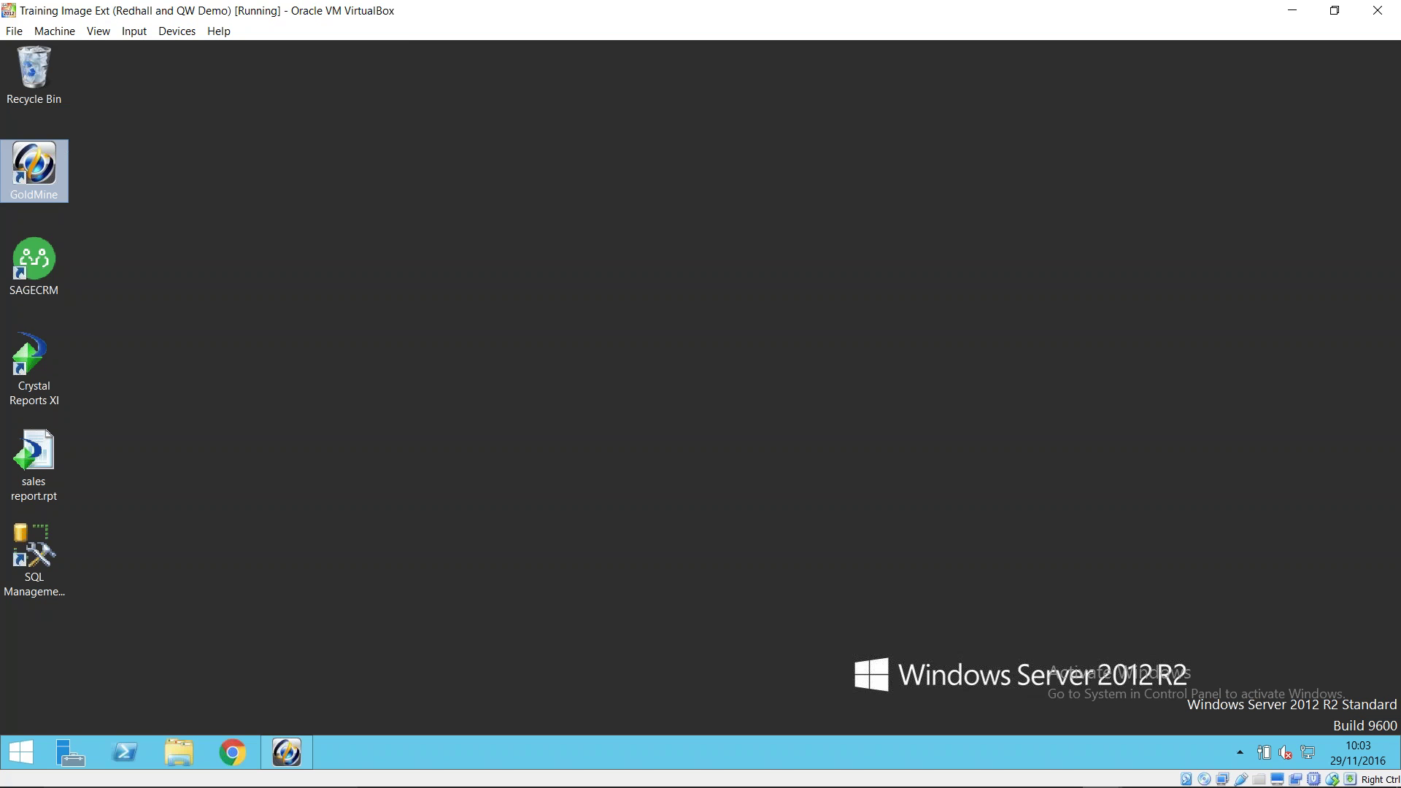
pyautogui.click(310, 750)
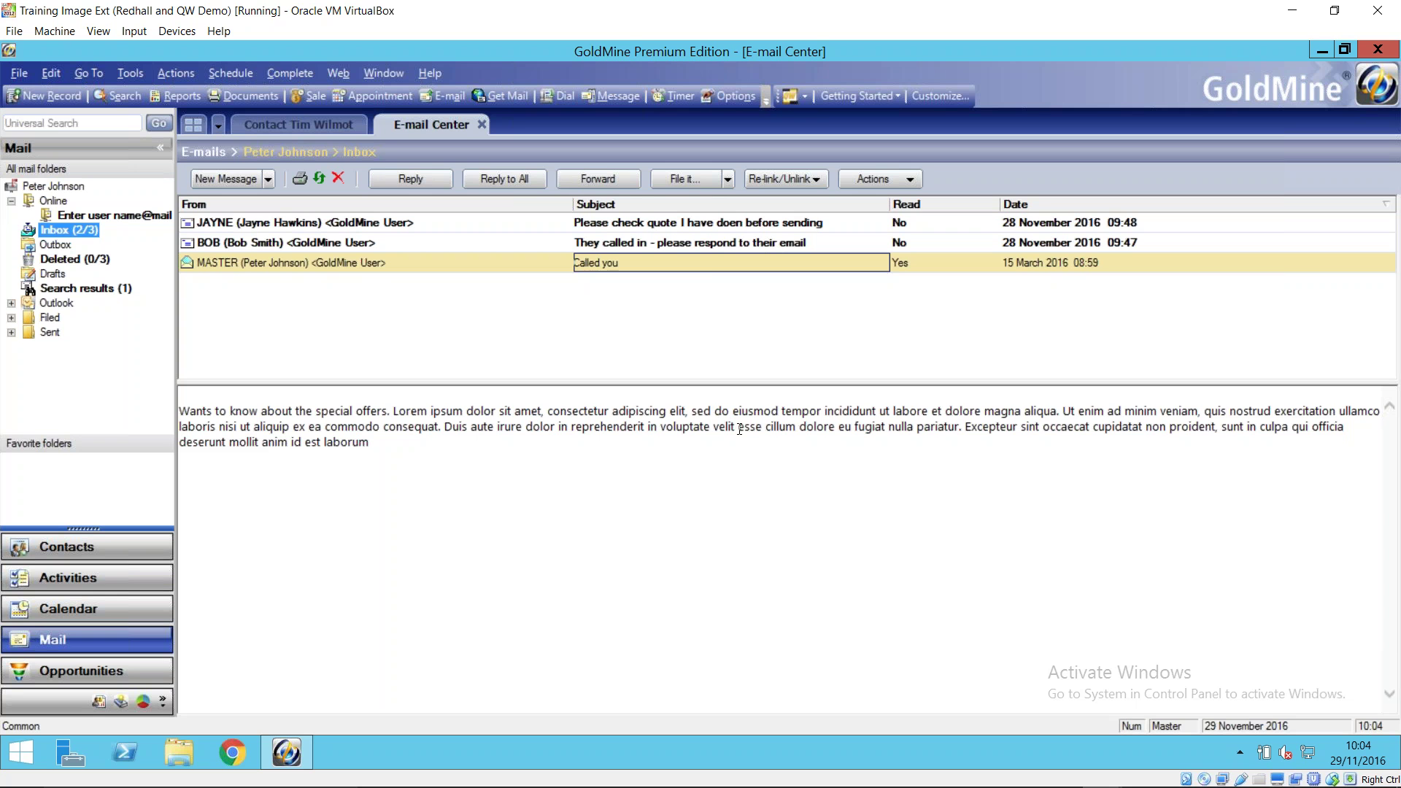
# - Add a message-count summary and group the inbox by Read, expanding the Read : No group
pyautogui.rightClick(713, 264)
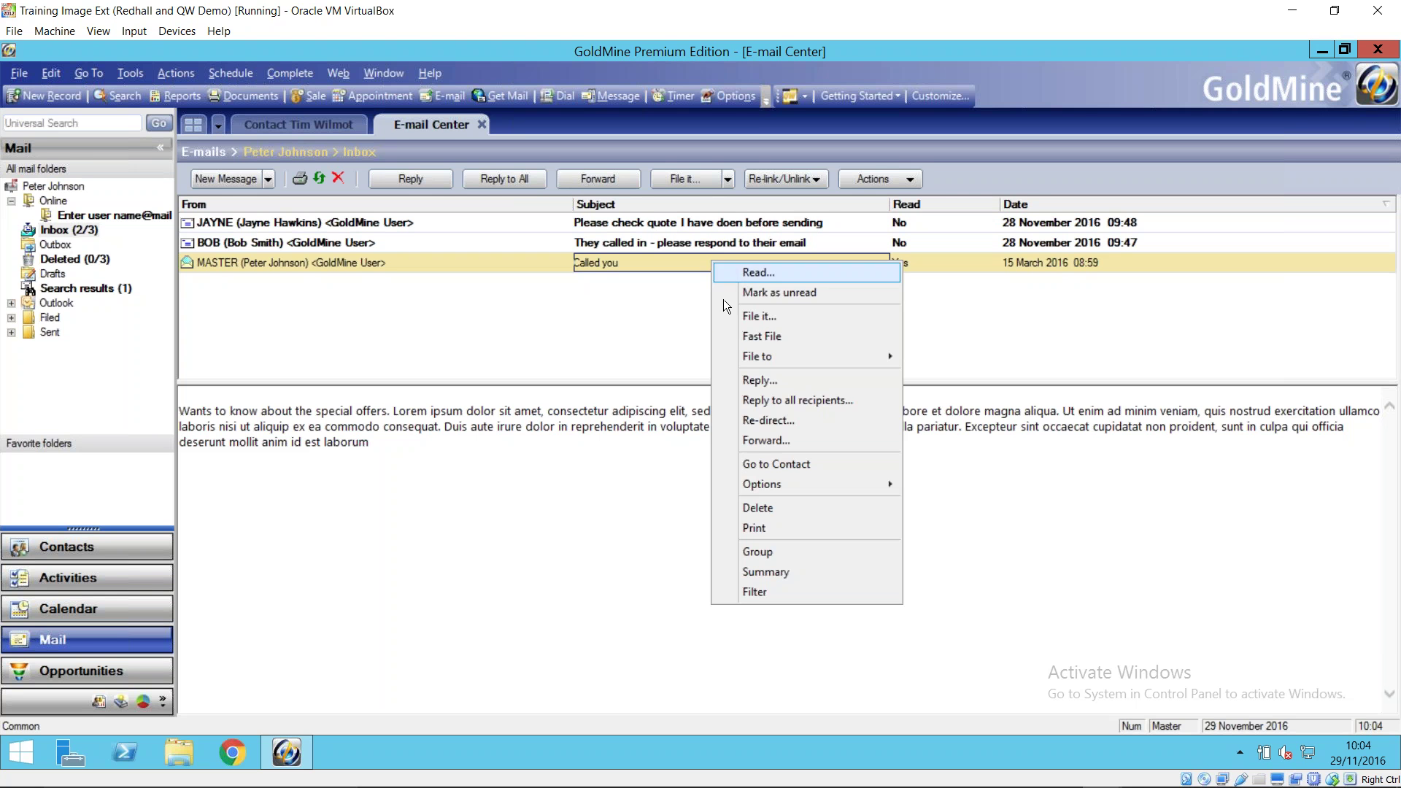
pyautogui.click(770, 574)
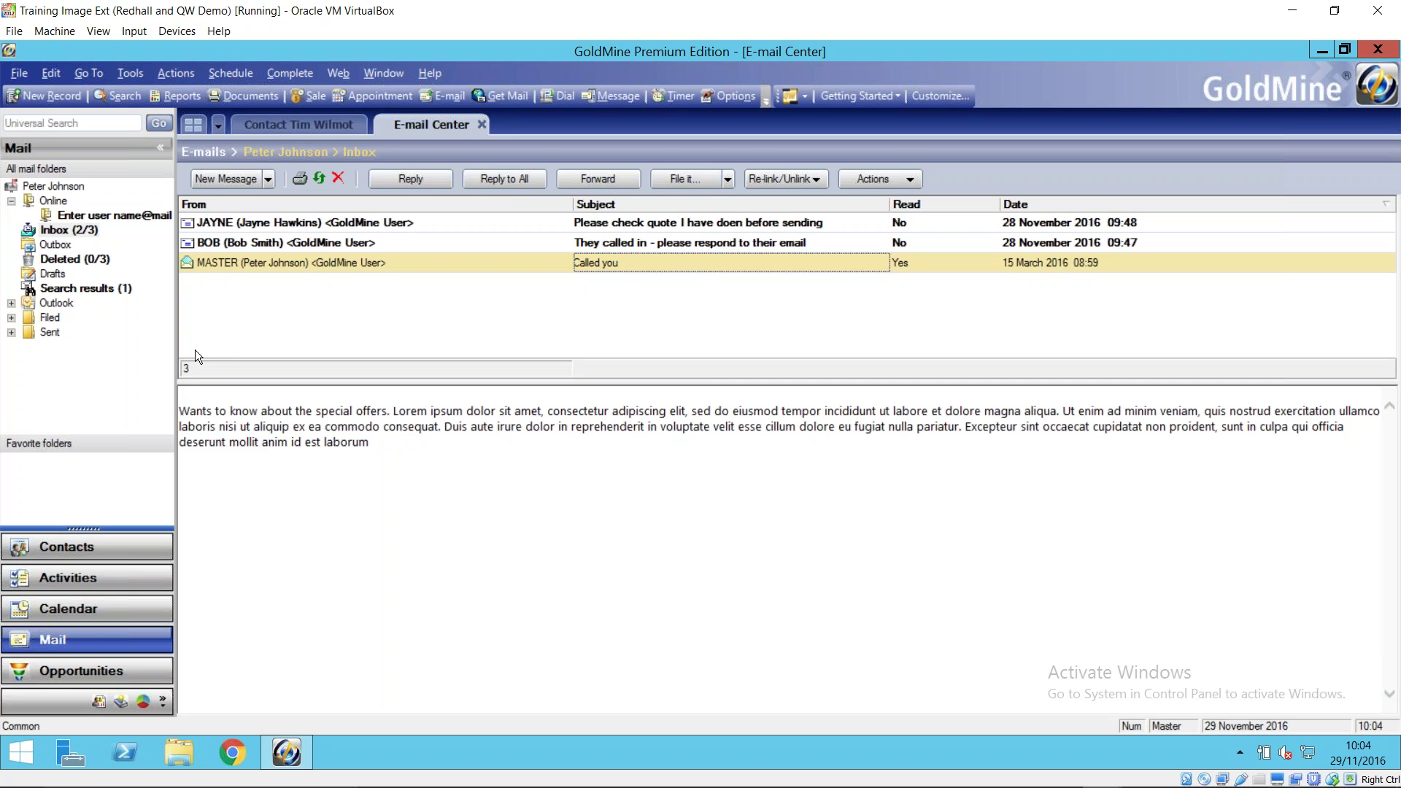
pyautogui.rightClick(643, 268)
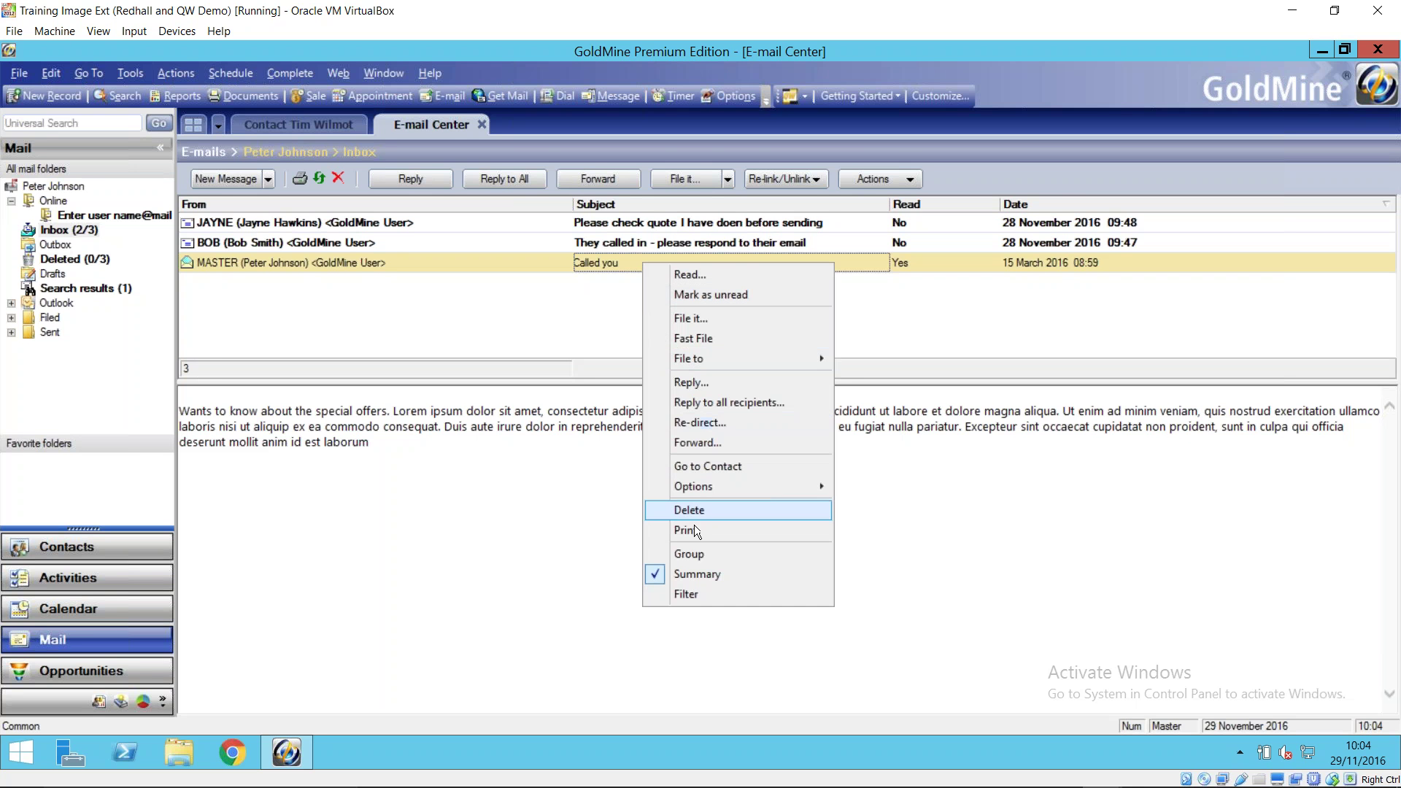
pyautogui.click(695, 554)
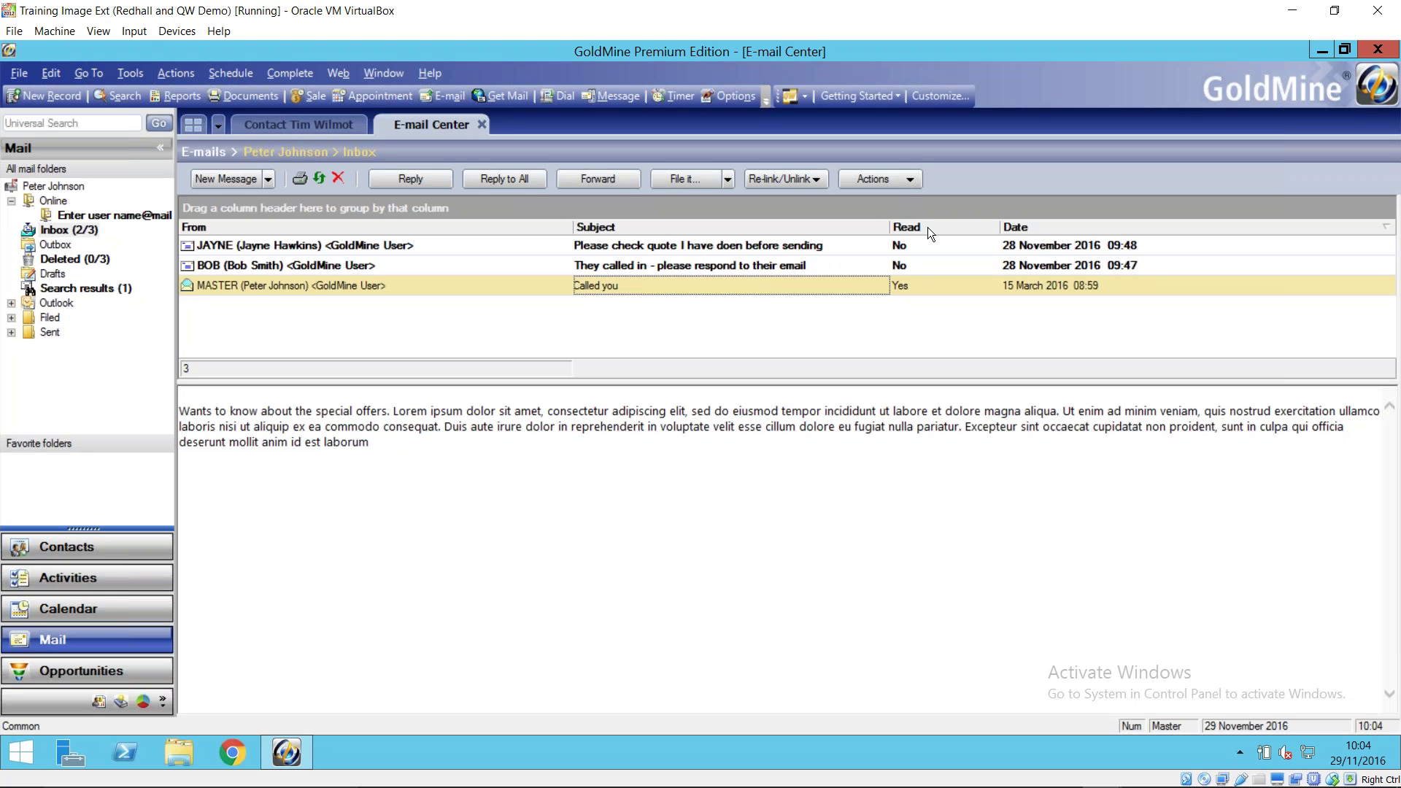
pyautogui.moveTo(927, 226); pyautogui.dragTo(235, 217)
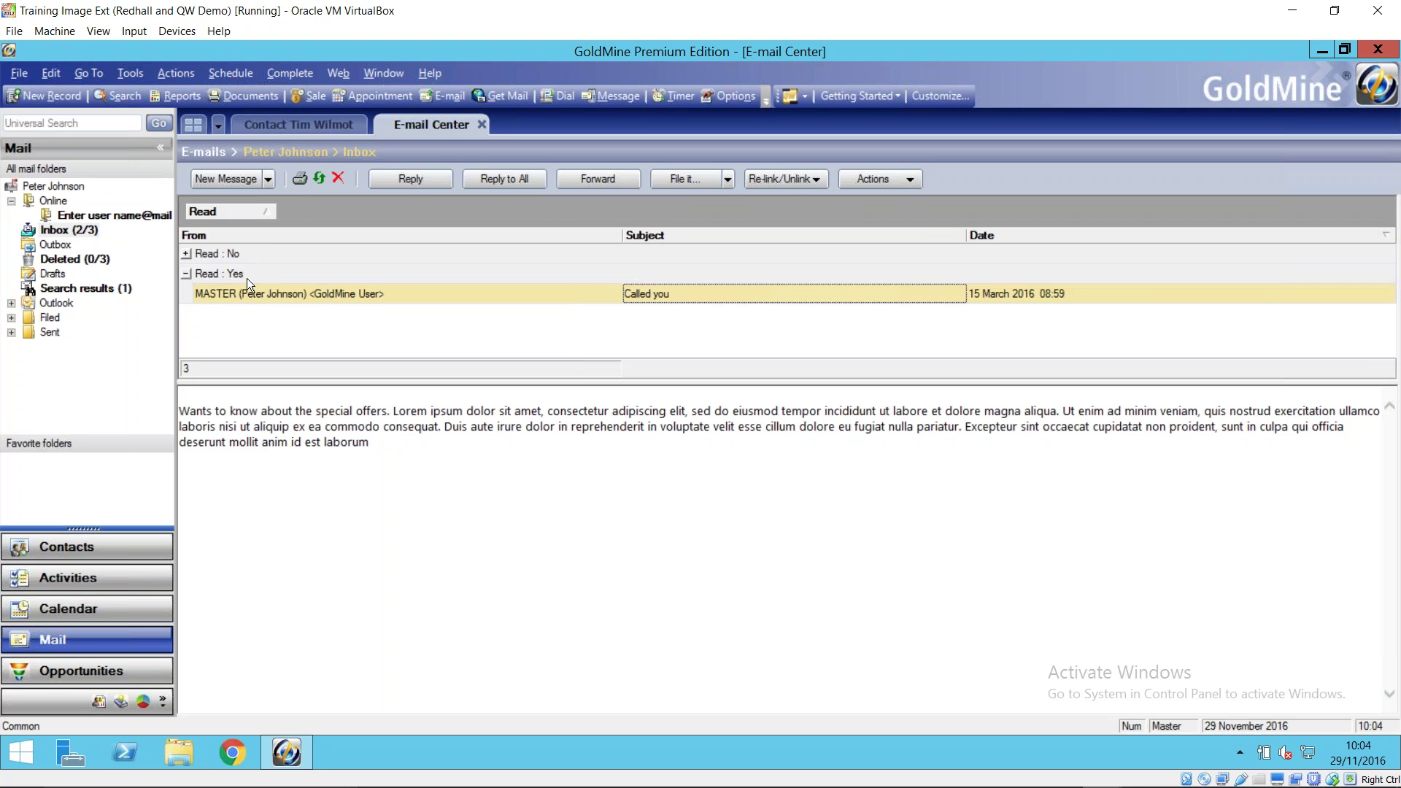
pyautogui.click(186, 254)
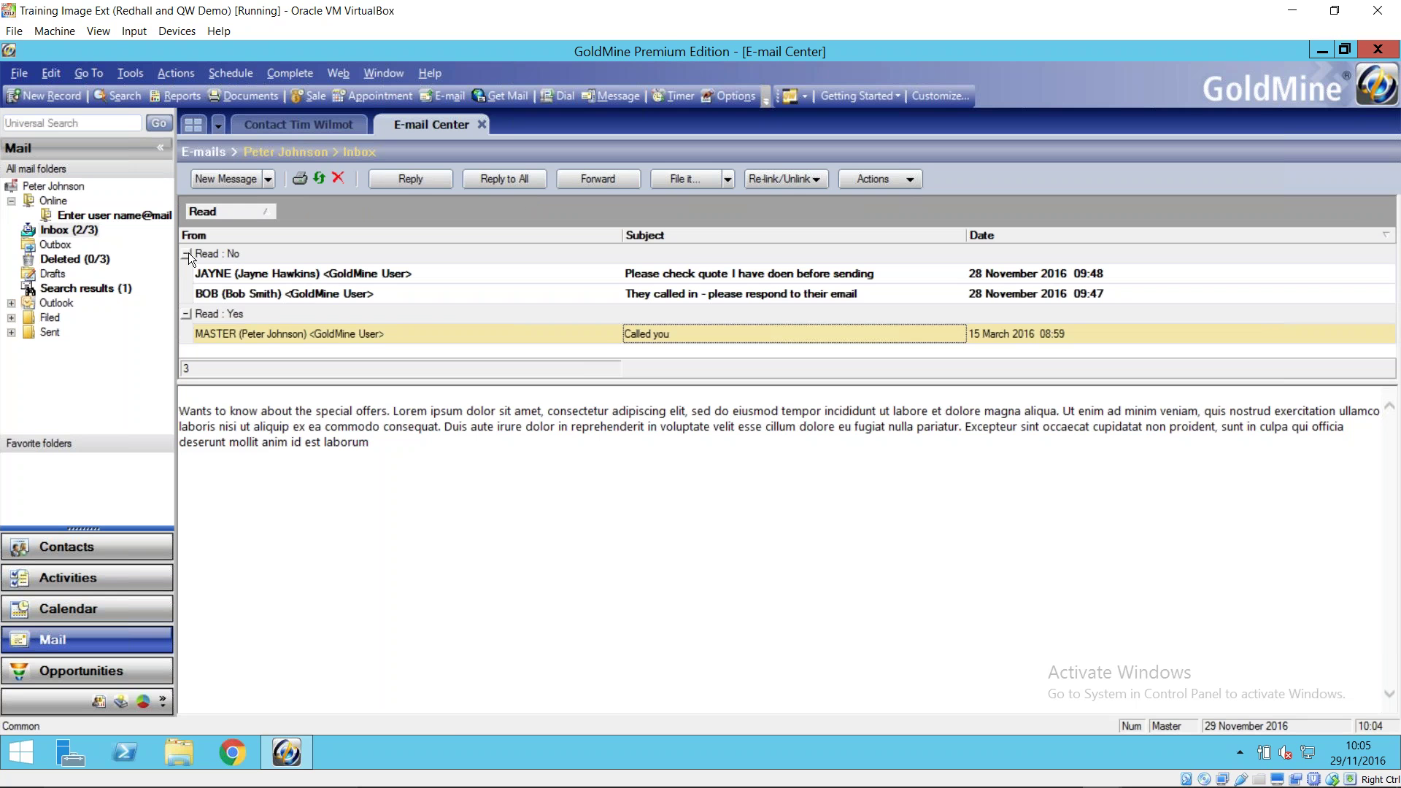
# - Remove the inbox grouping and turn on column filters for the email list
pyautogui.rightClick(427, 311)
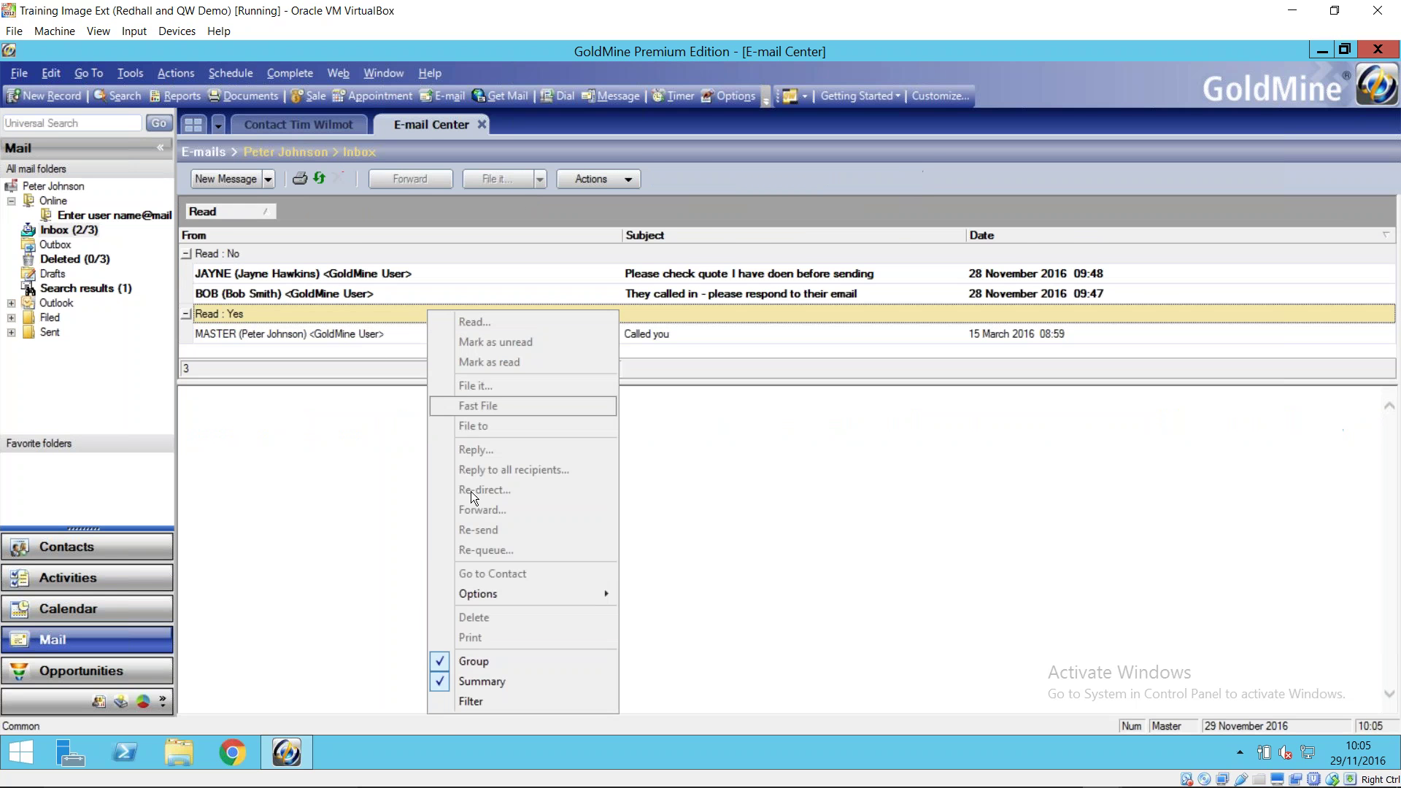
pyautogui.click(443, 663)
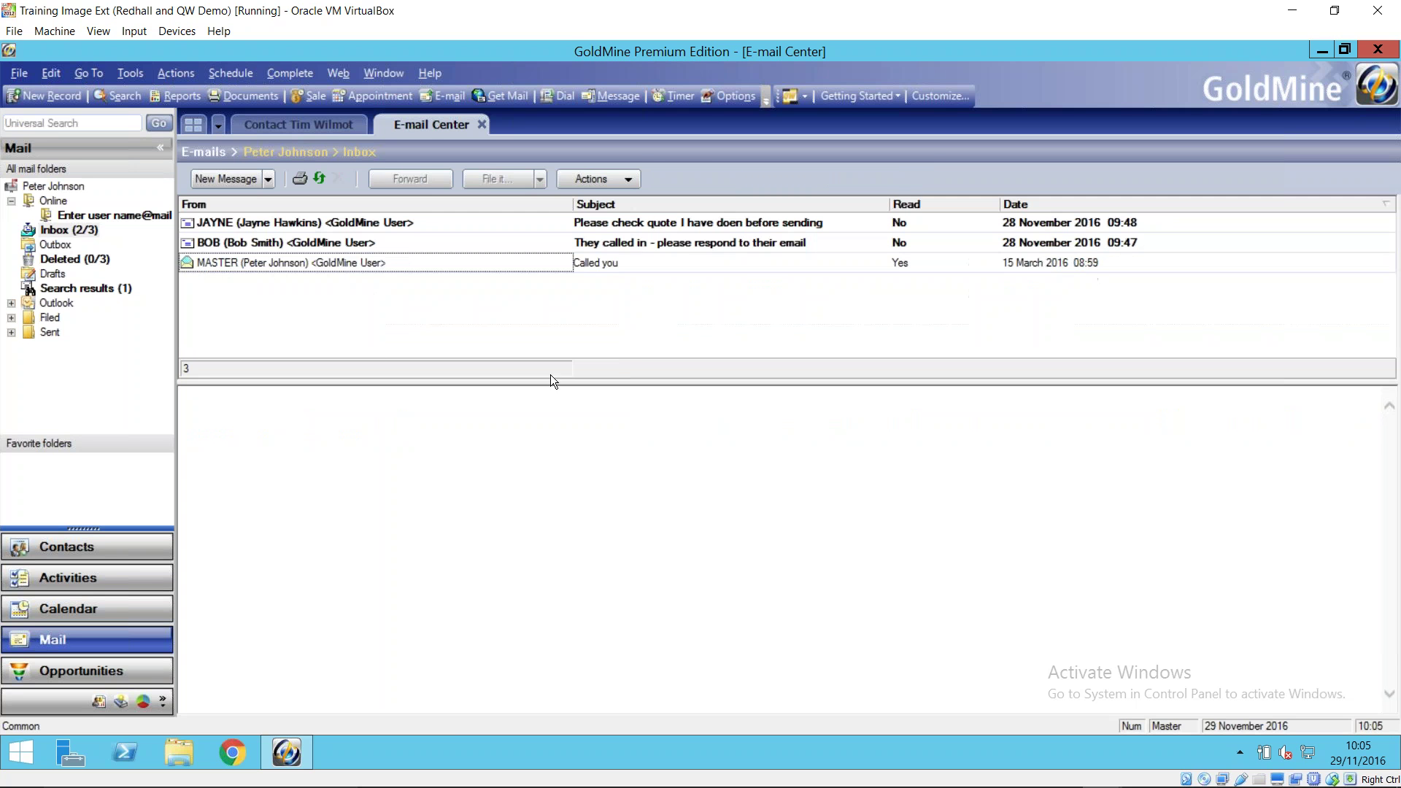
pyautogui.rightClick(659, 299)
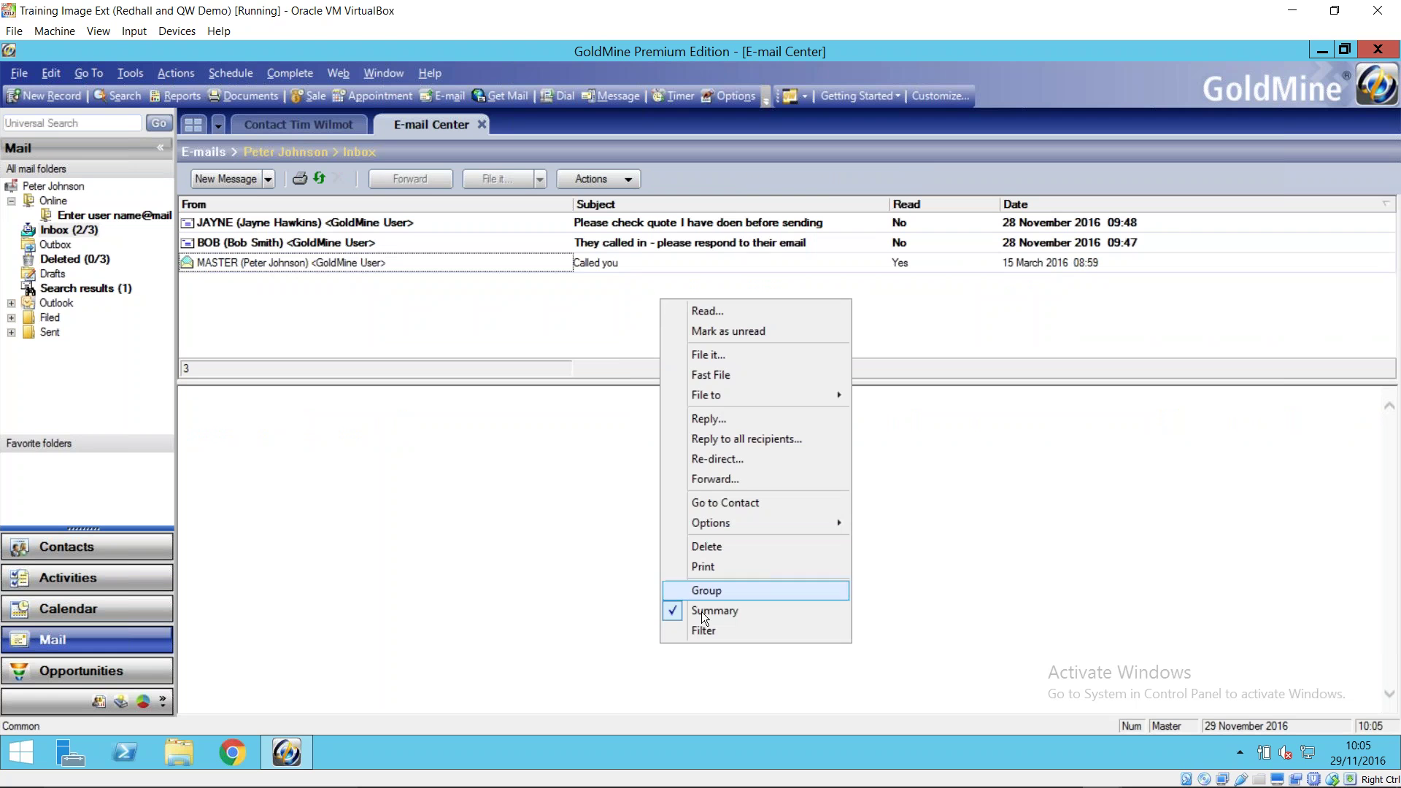
pyautogui.click(704, 630)
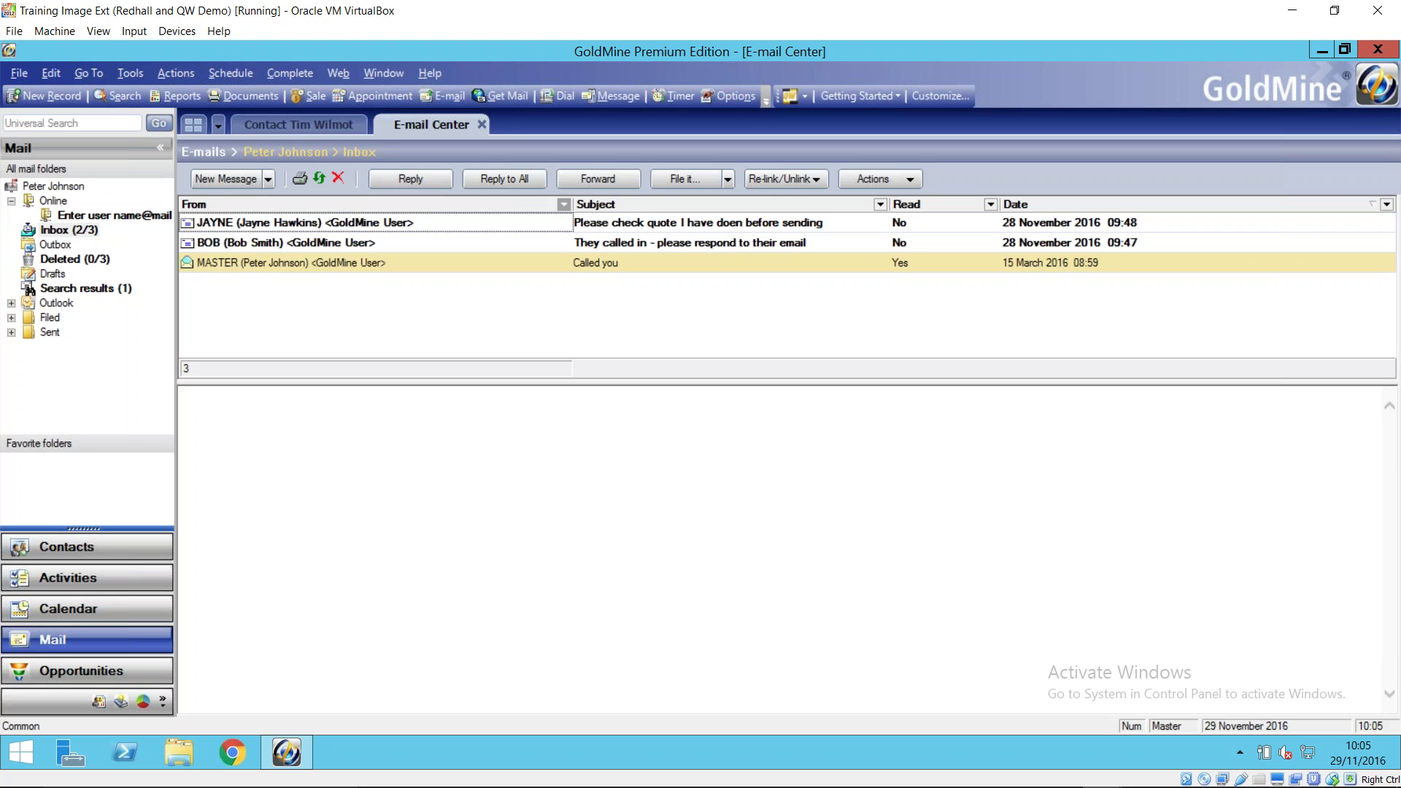
# - Check the From filter, sort messages oldest first by Date, and cancel a custom date filter
pyautogui.click(564, 205)
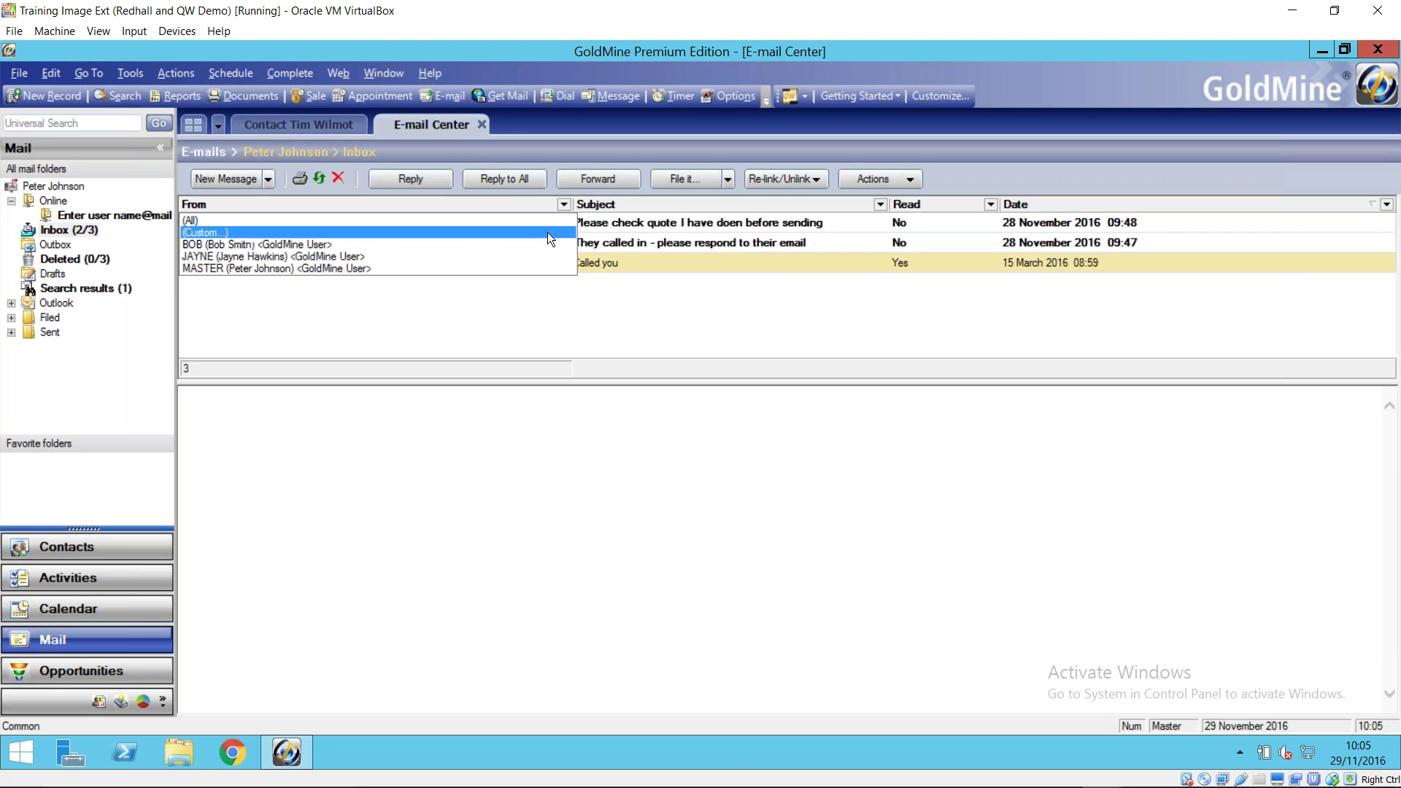
pyautogui.click(1042, 202)
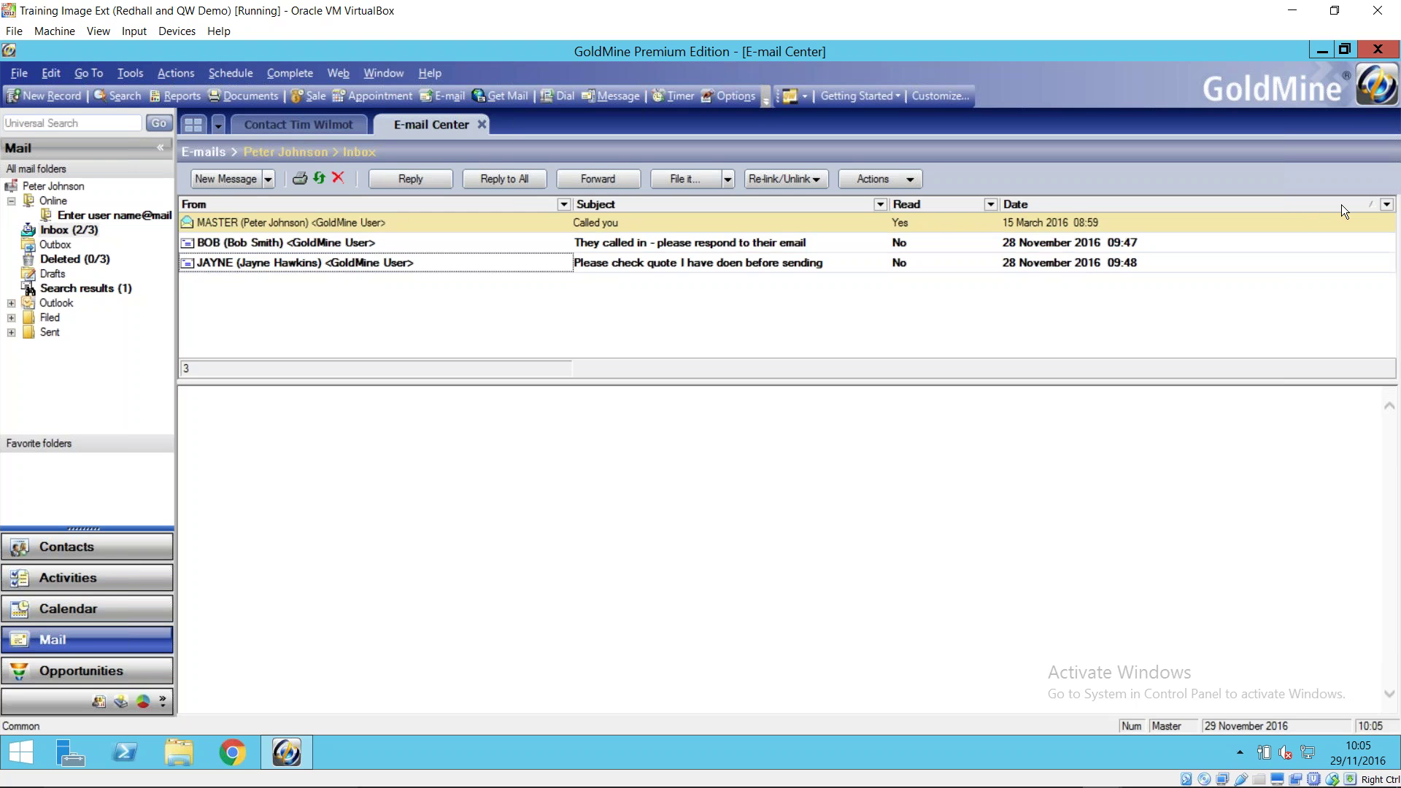
pyautogui.click(1385, 204)
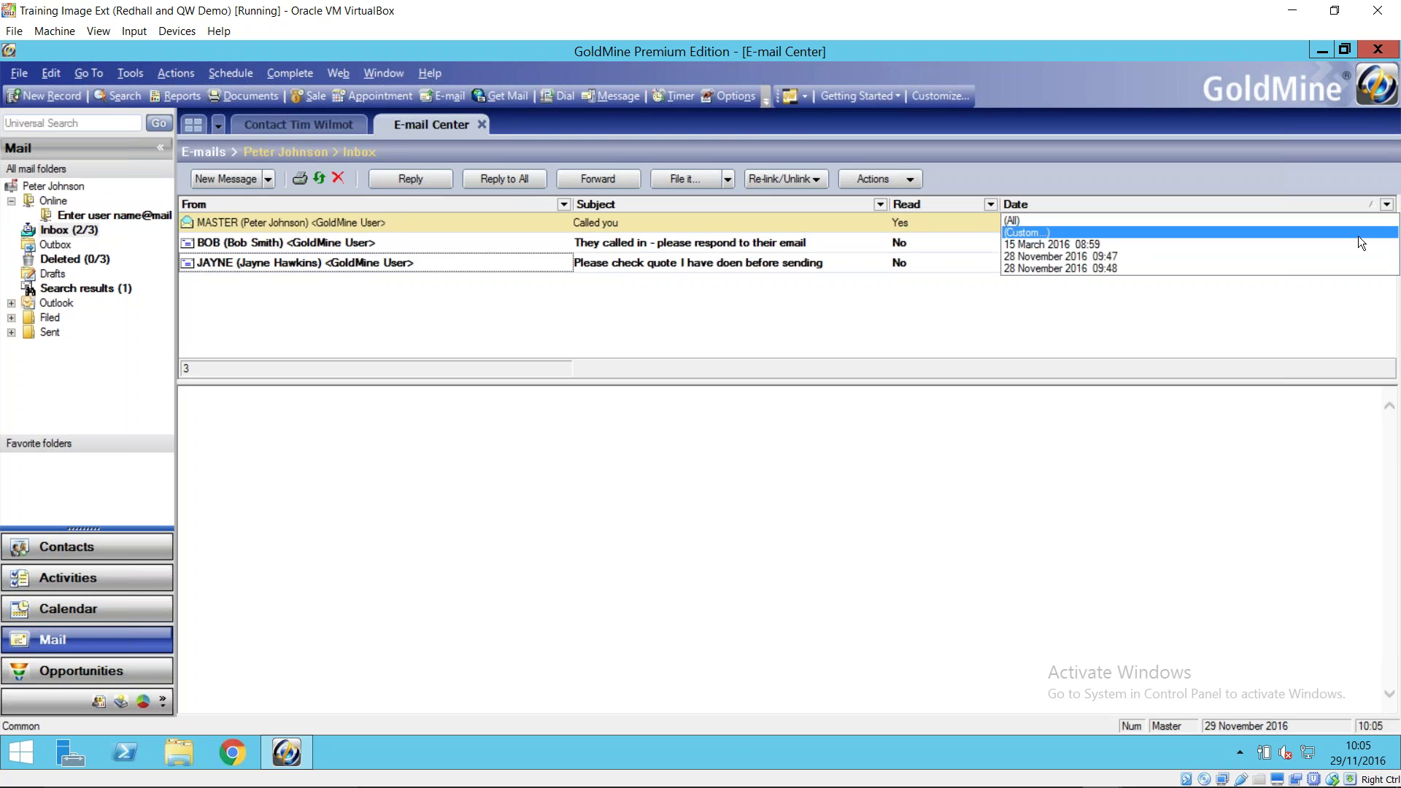
pyautogui.click(1358, 233)
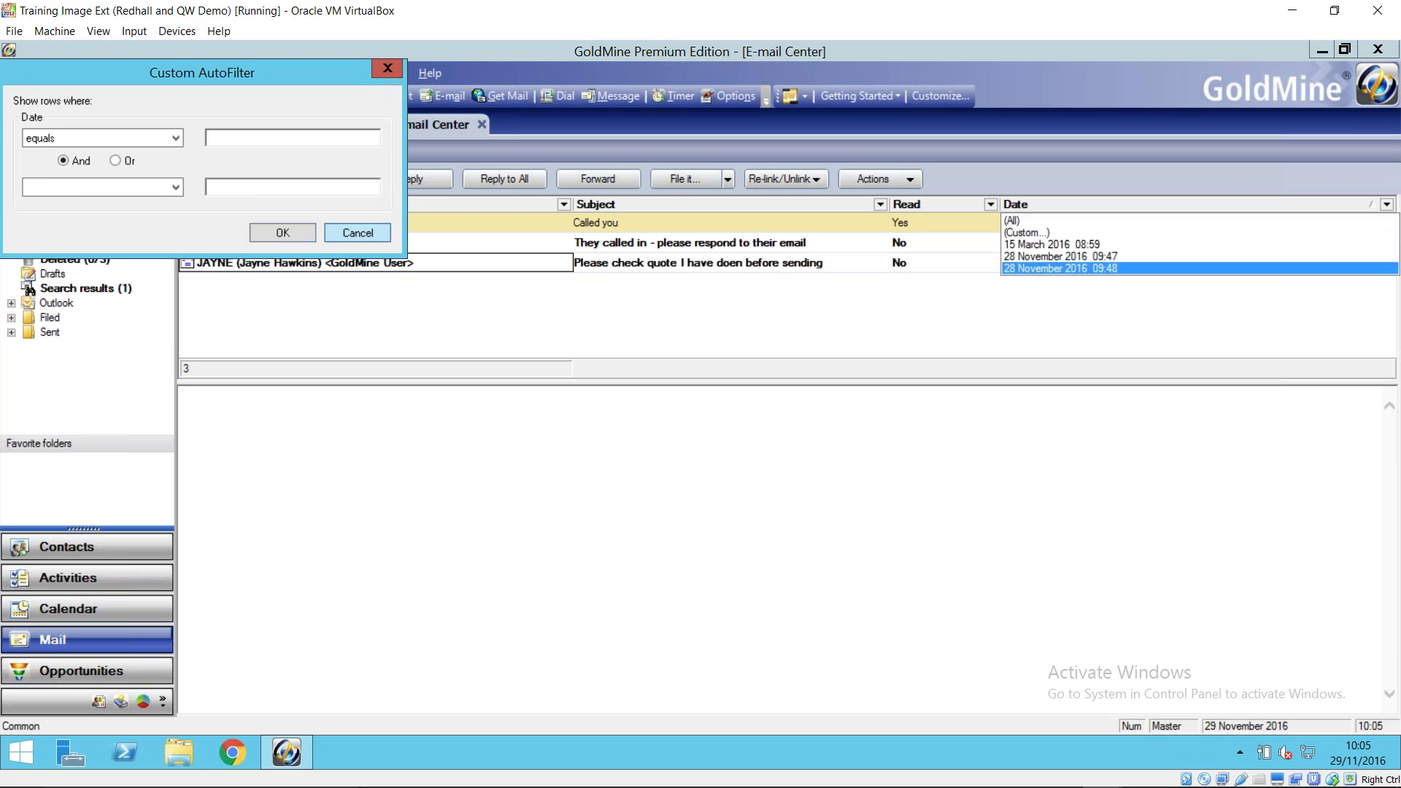
pyautogui.click(355, 233)
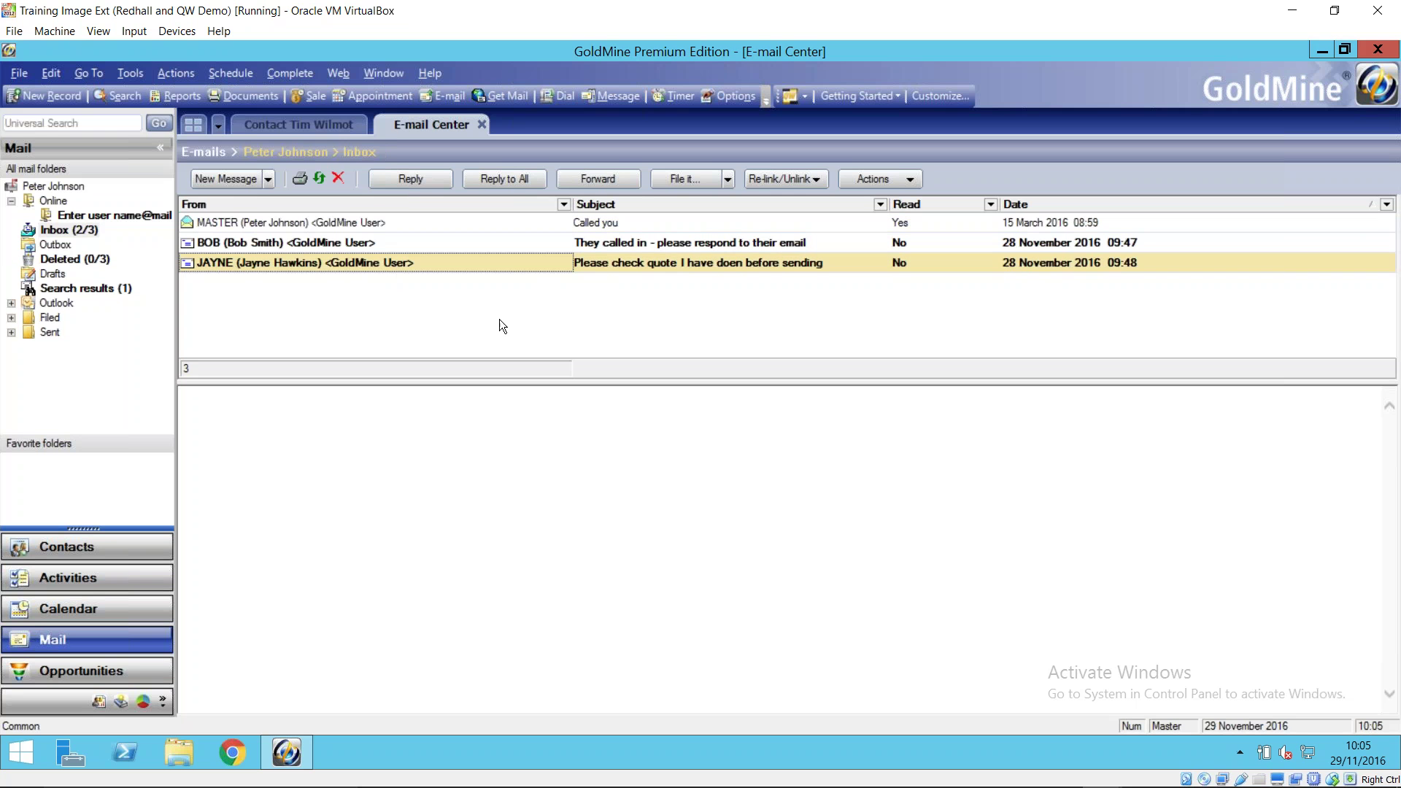
# - Use File it... on JAYNE's 'Please check quote' email to start filing it
pyautogui.rightClick(552, 267)
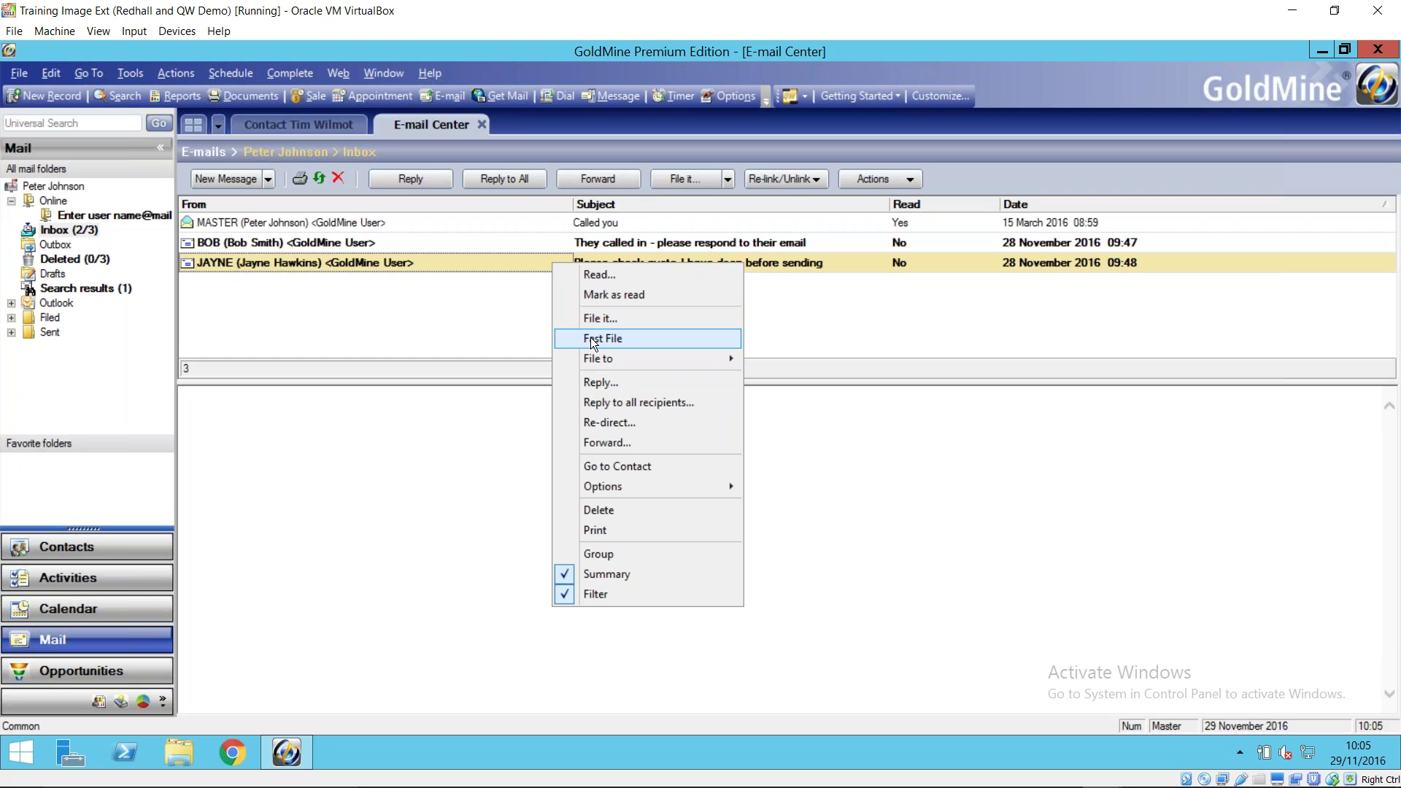
pyautogui.click(644, 318)
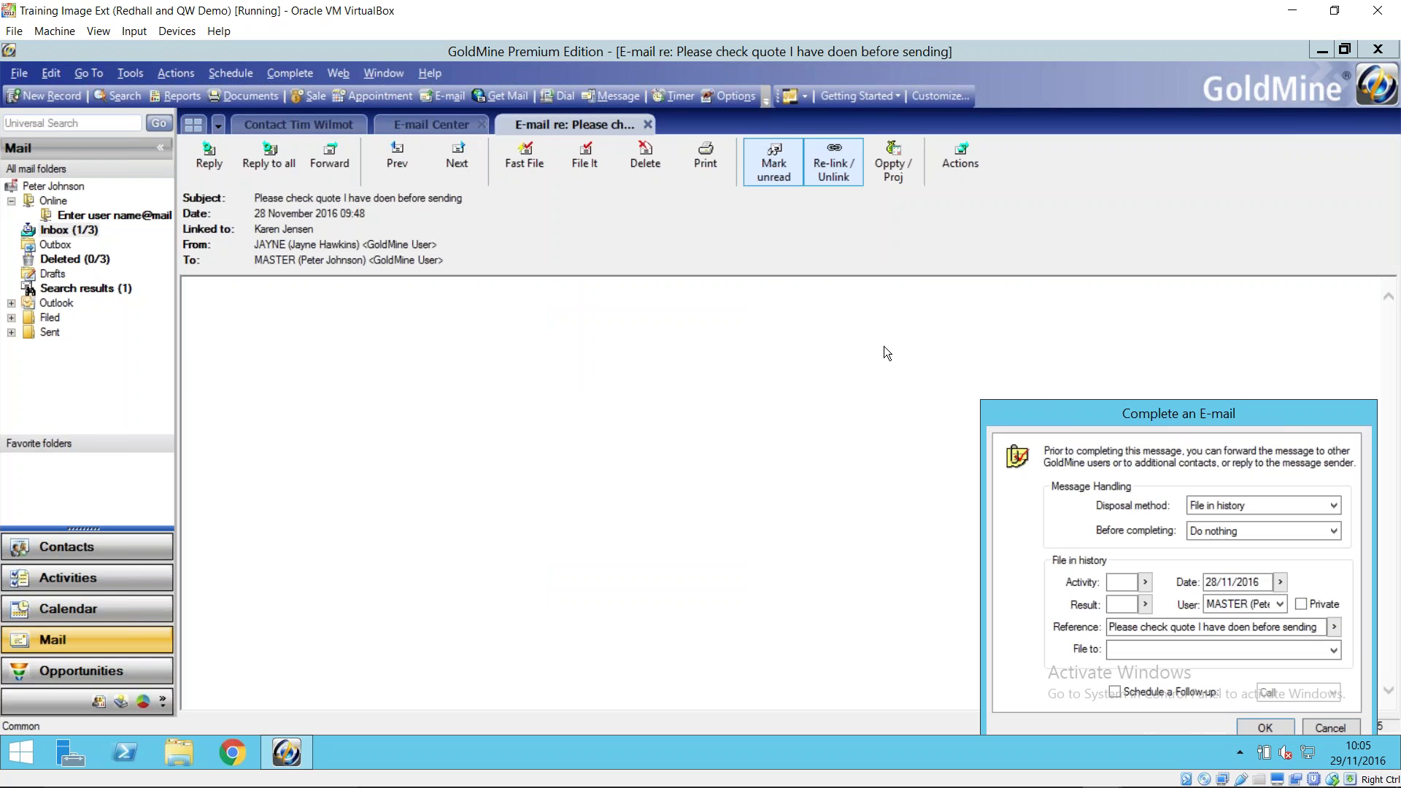
# - Centre the Complete an E-mail dialog, keep File in history and Do nothing, and schedule a Call follow-up
pyautogui.moveTo(1063, 408); pyautogui.dragTo(686, 244)
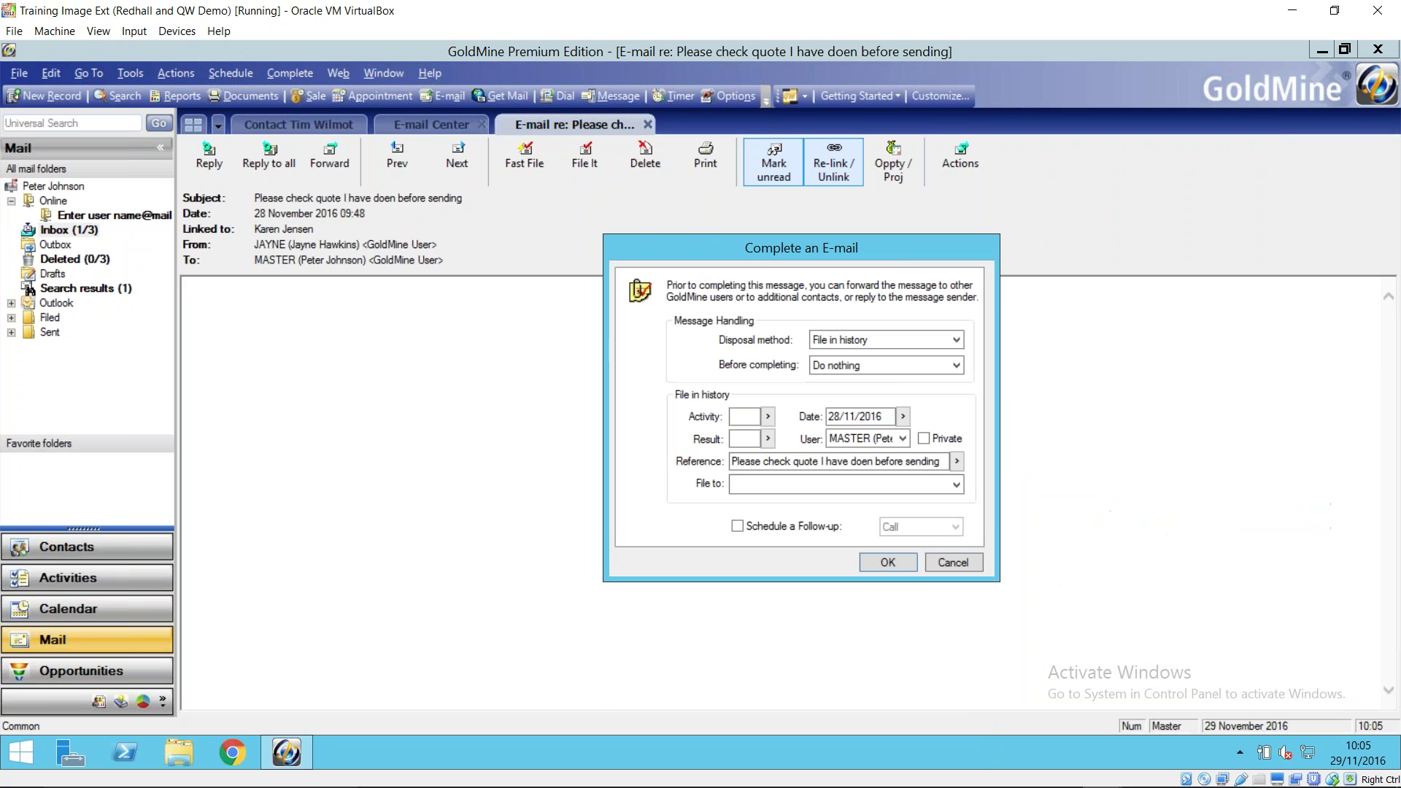
pyautogui.click(883, 341)
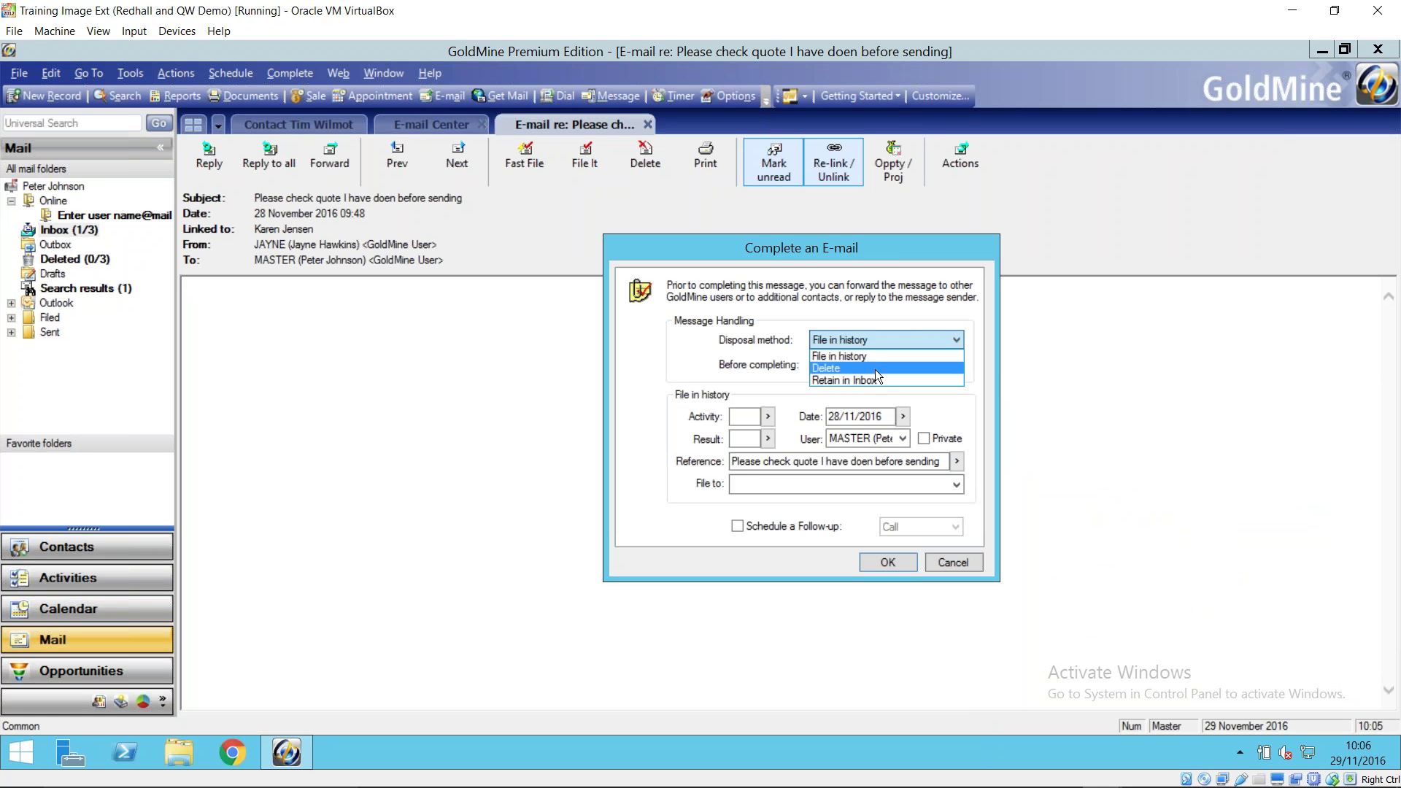
pyautogui.click(882, 309)
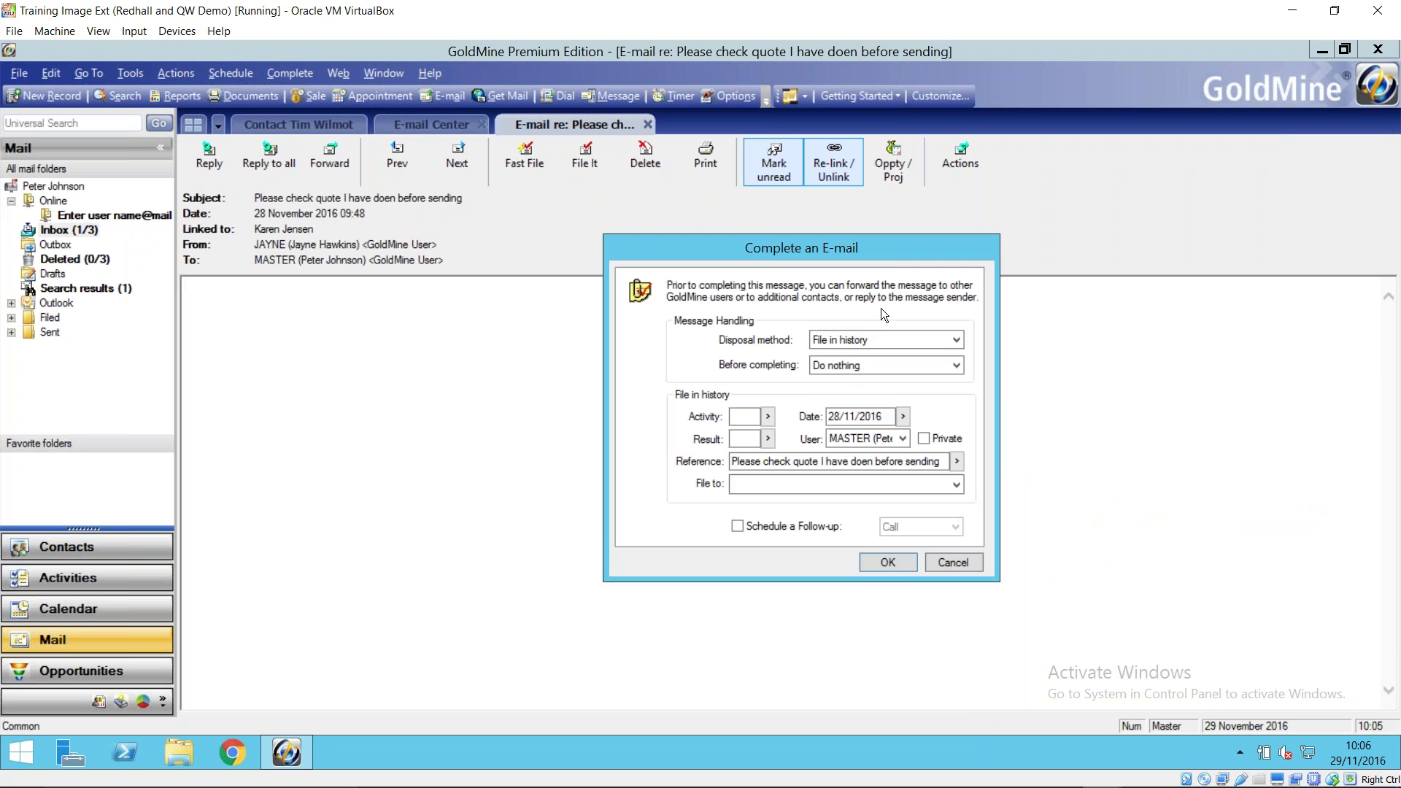
pyautogui.click(864, 369)
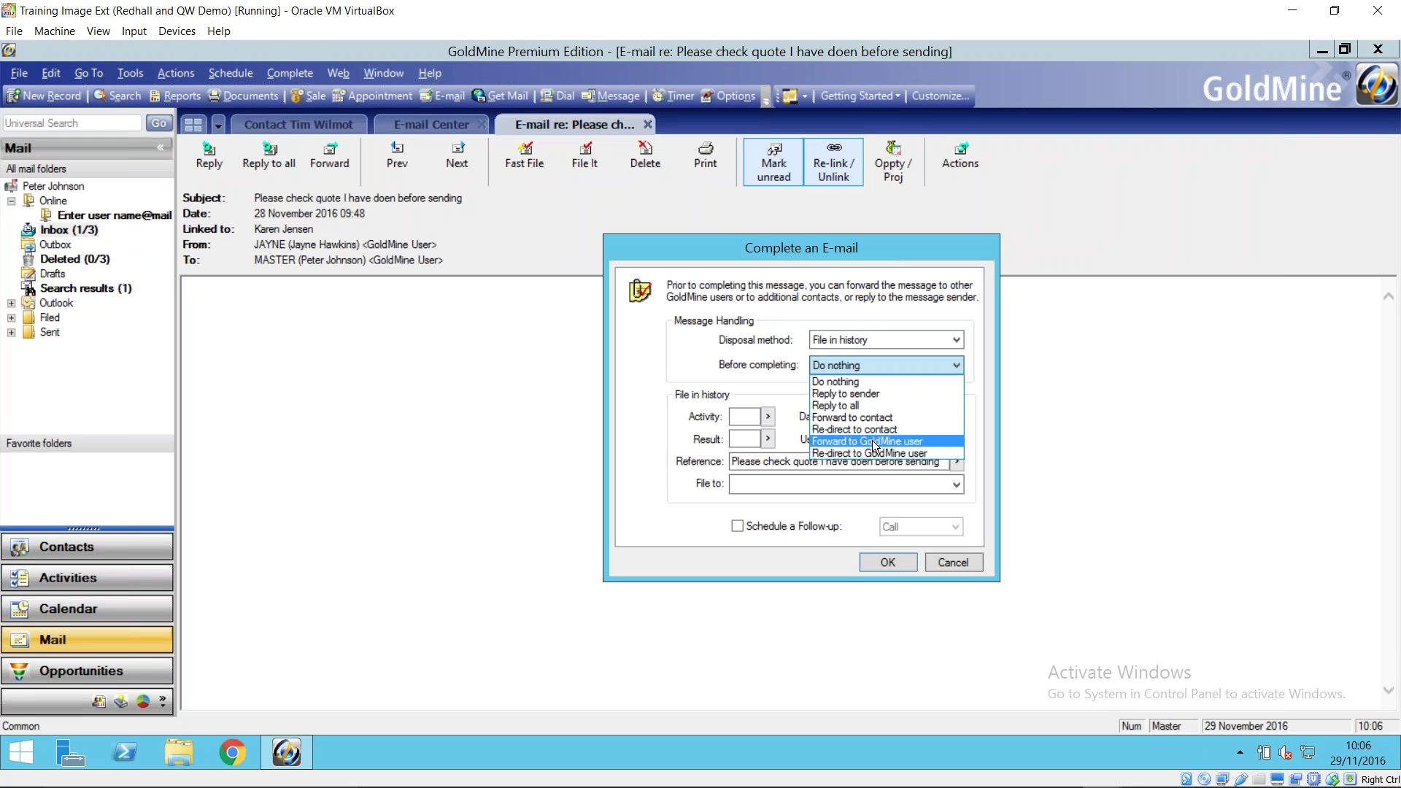
pyautogui.click(782, 380)
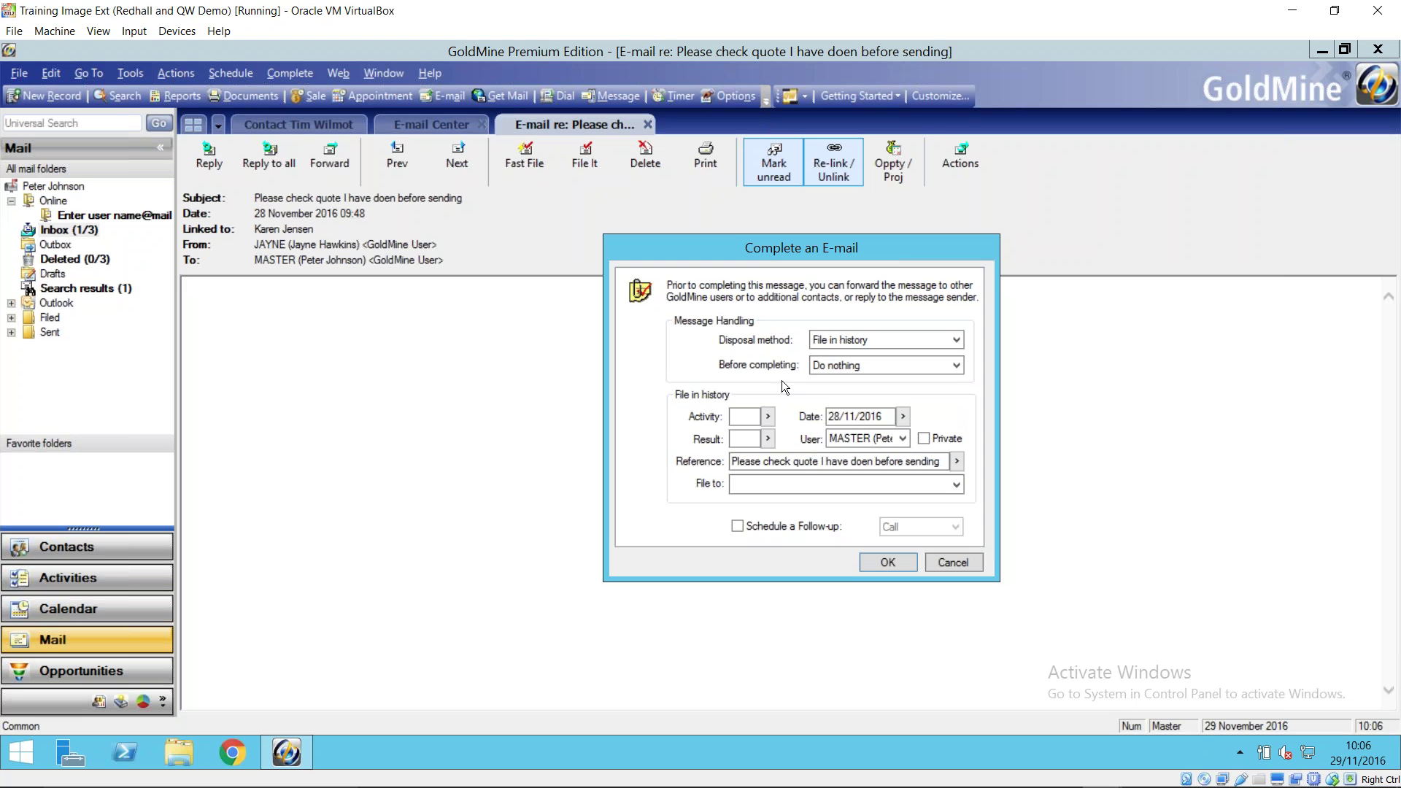
pyautogui.click(737, 527)
# - Cancel filing the quote email, then view the Called you and quote-check emails in the inbox
pyautogui.click(954, 562)
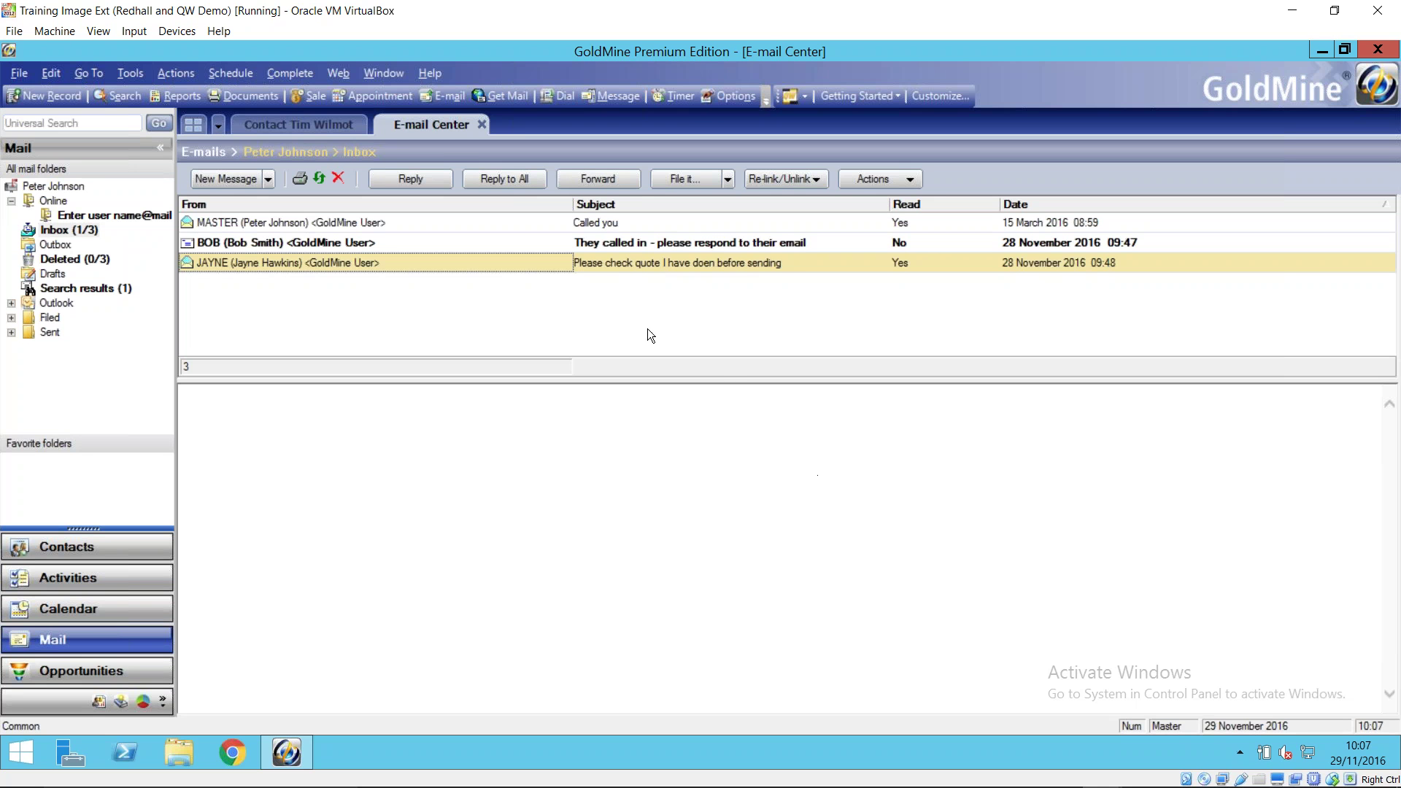
pyautogui.click(392, 220)
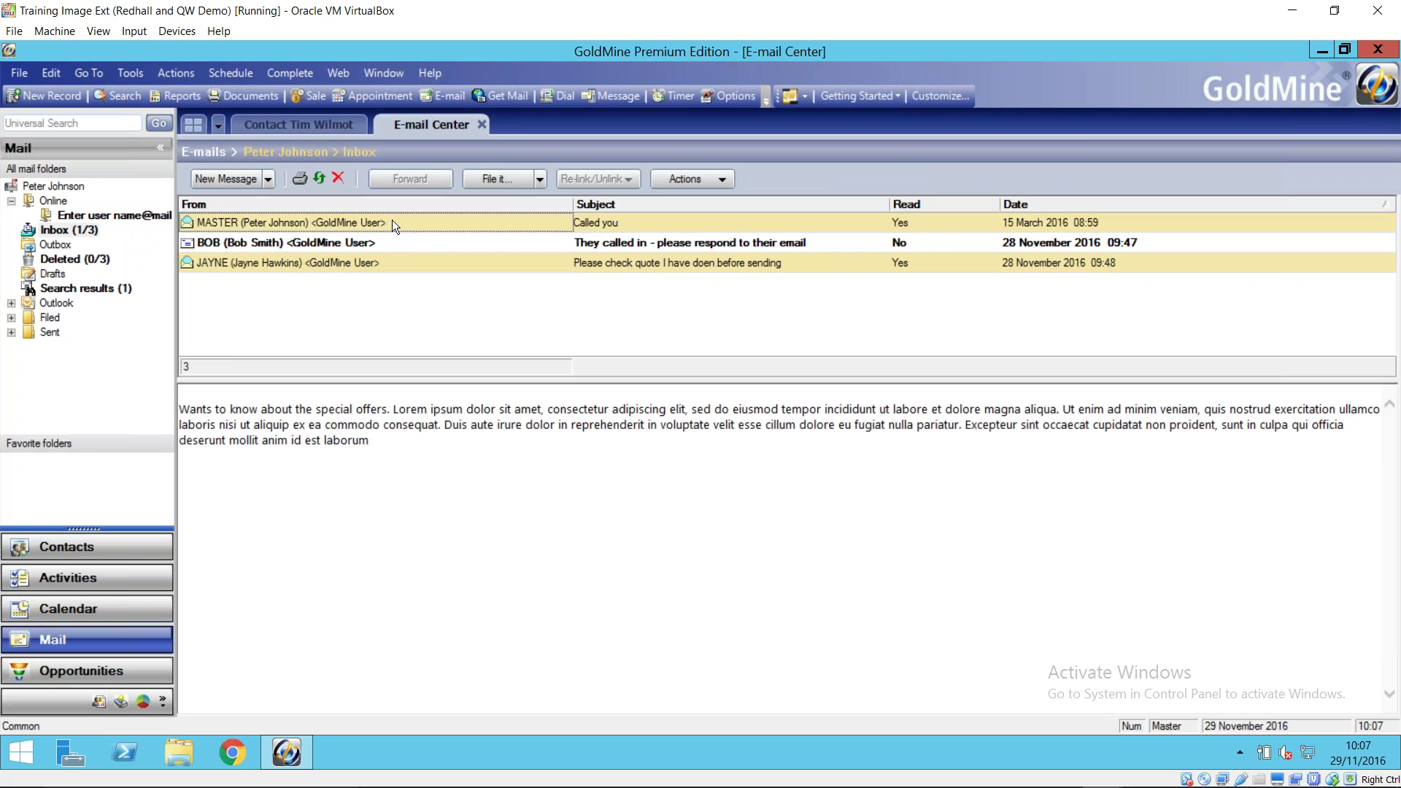
pyautogui.click(395, 264)
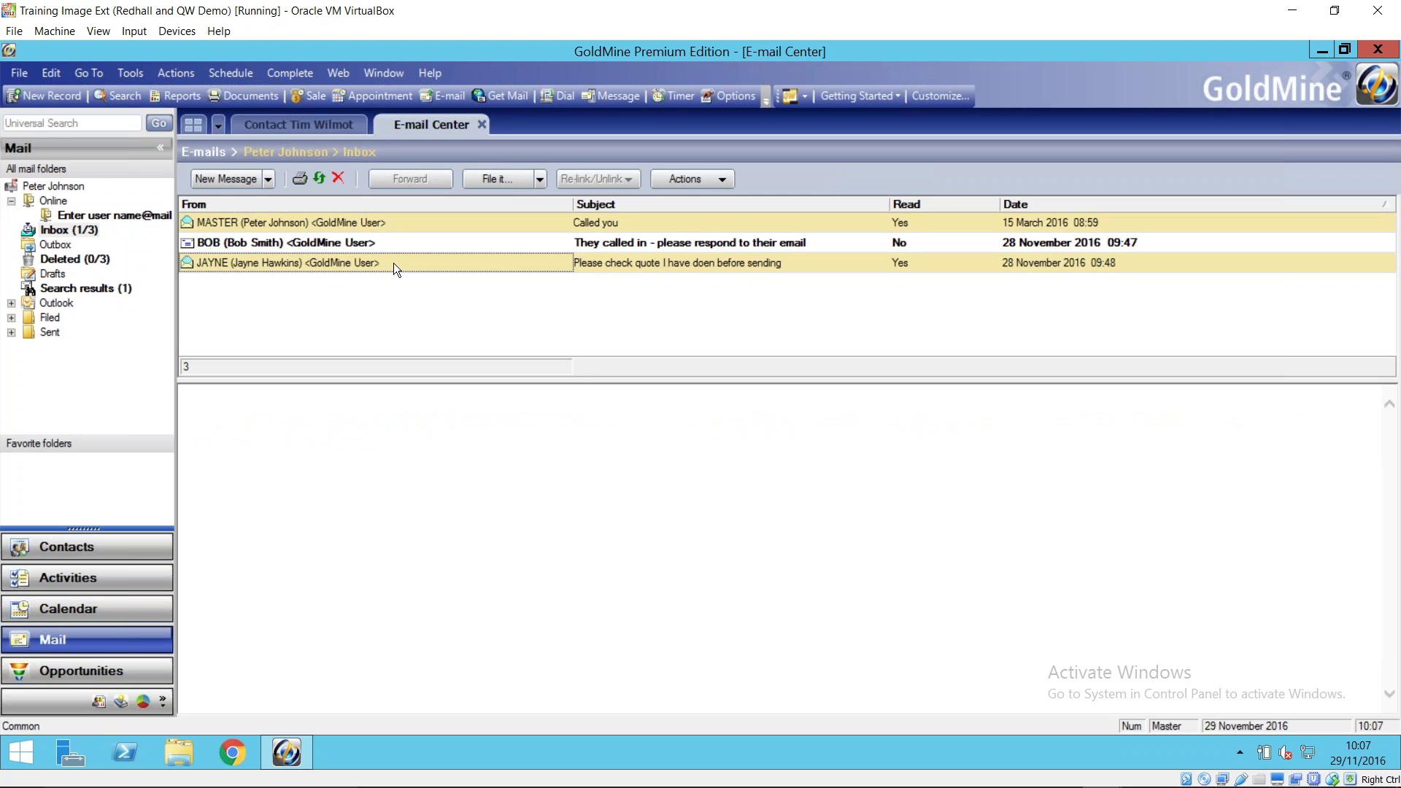
pyautogui.rightClick(395, 265)
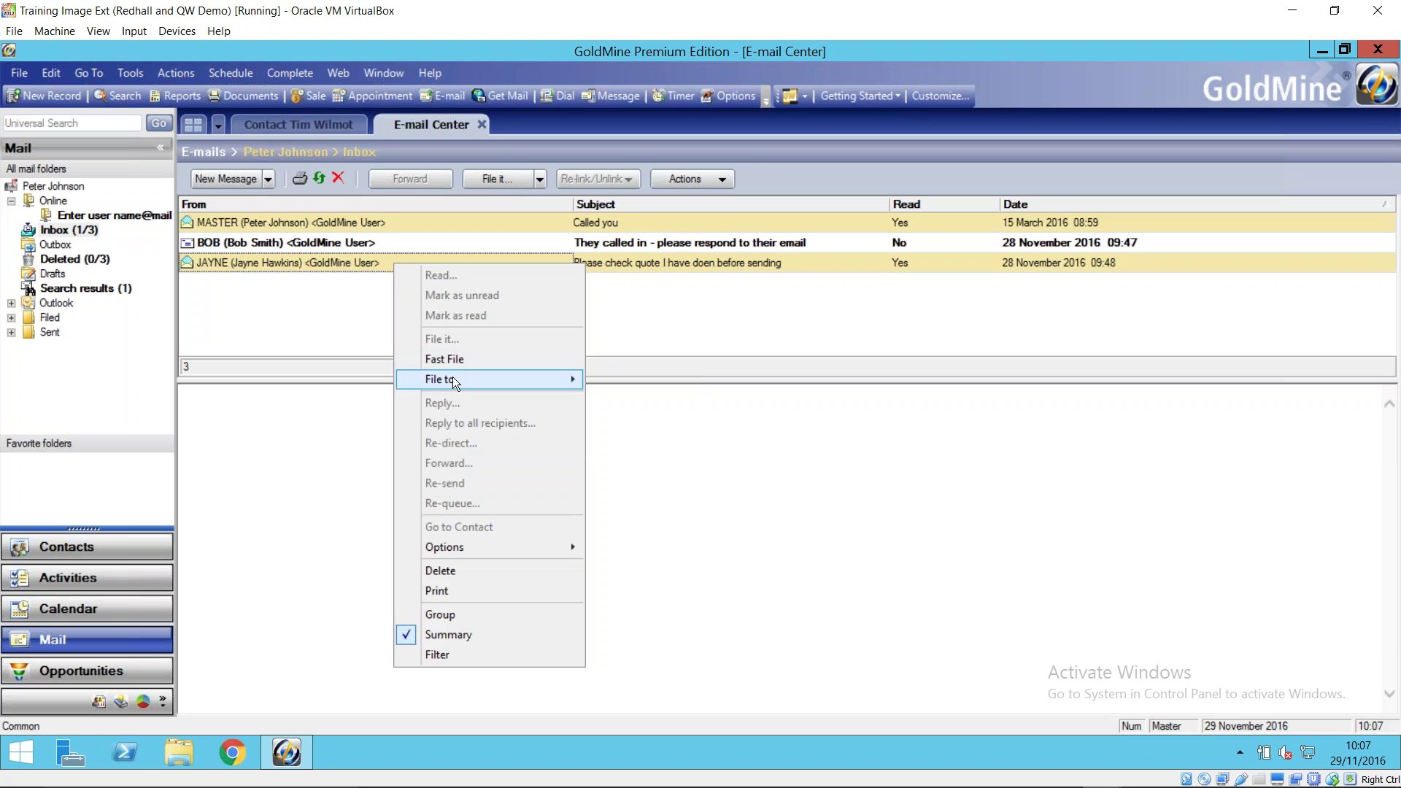
# - Dismiss the quote-check email's context menus and switch to the account's top-level mail folder
pyautogui.click(650, 321)
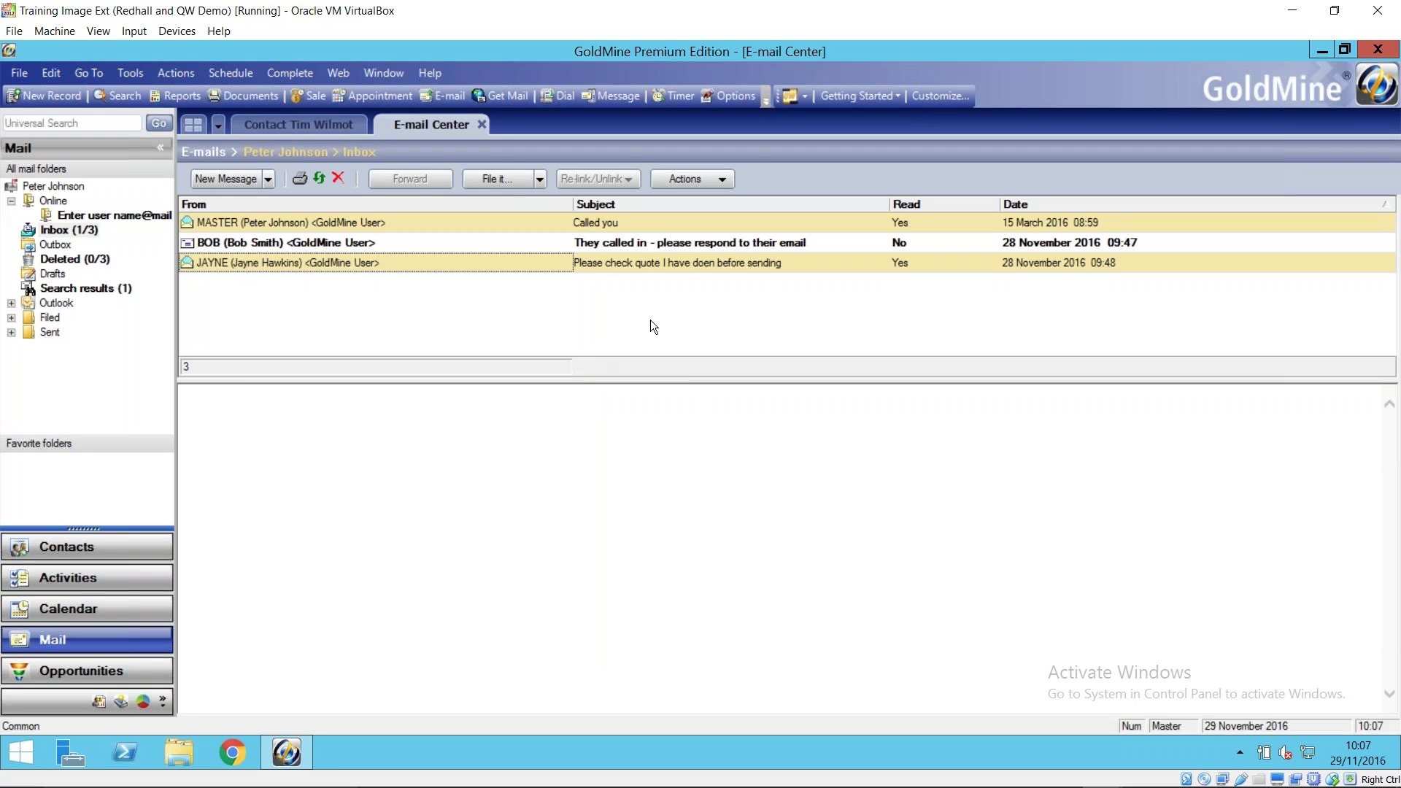
pyautogui.rightClick(678, 262)
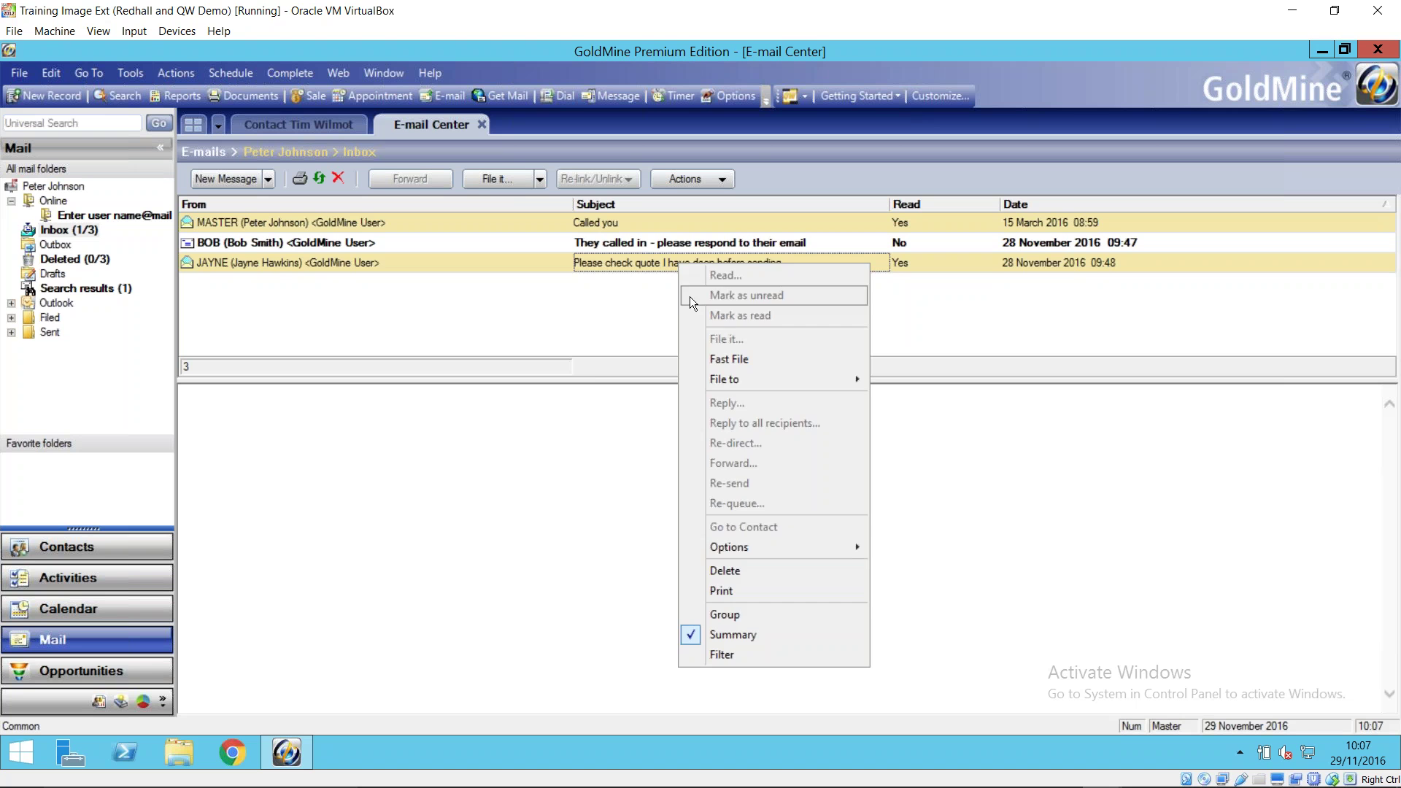
pyautogui.click(627, 311)
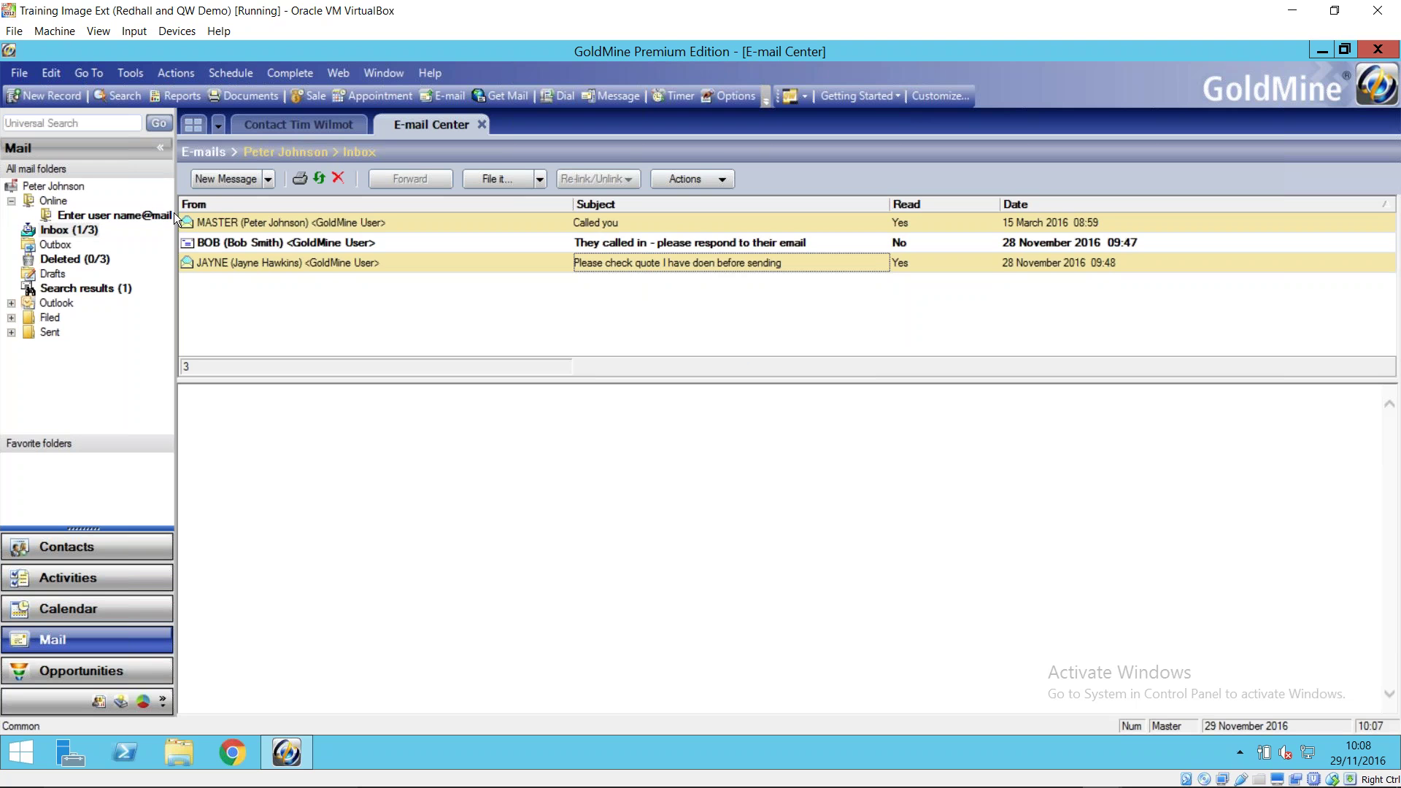
pyautogui.click(54, 187)
# - Open the E-mail Rules Center from the mail account's Options > Set up E-mail rules
pyautogui.rightClick(66, 187)
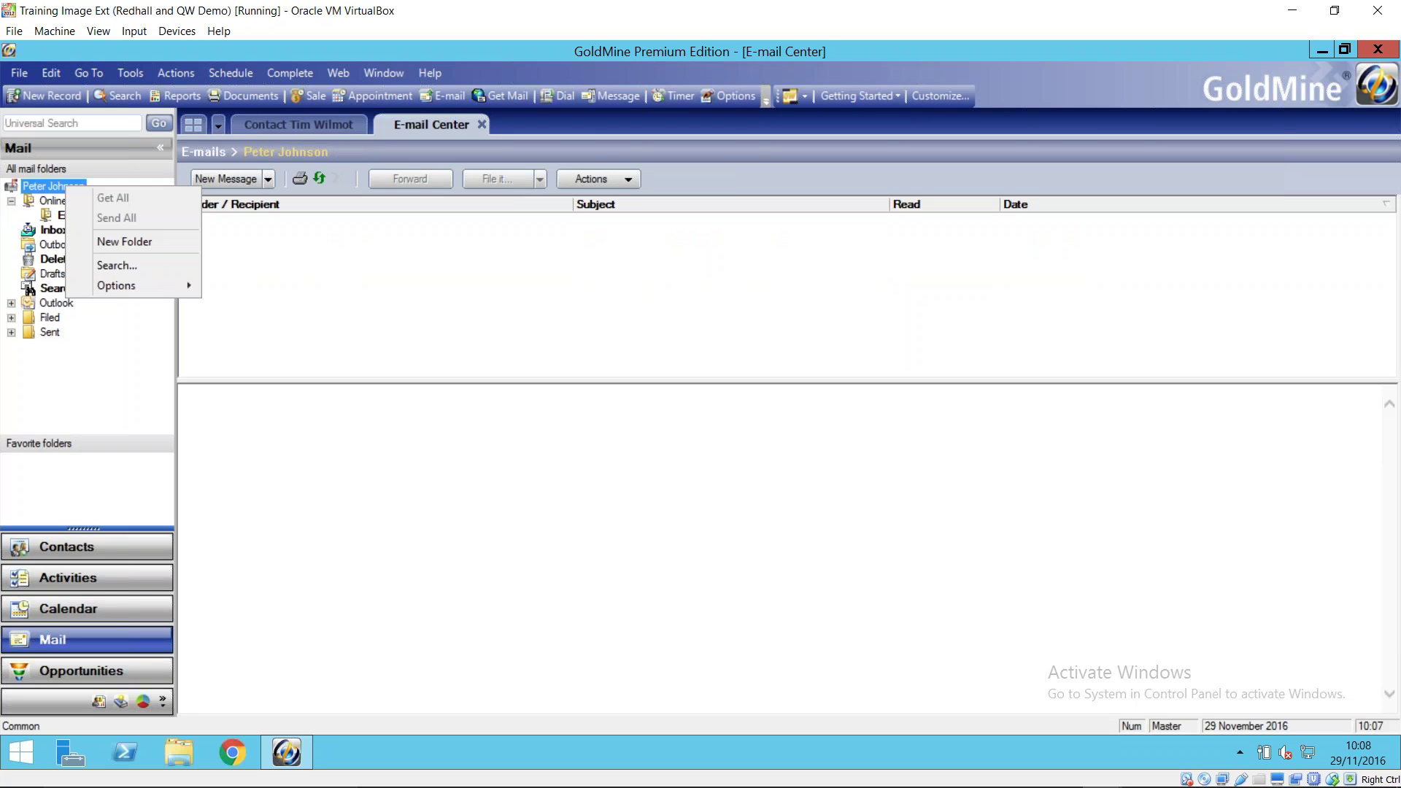
pyautogui.moveTo(121, 294)
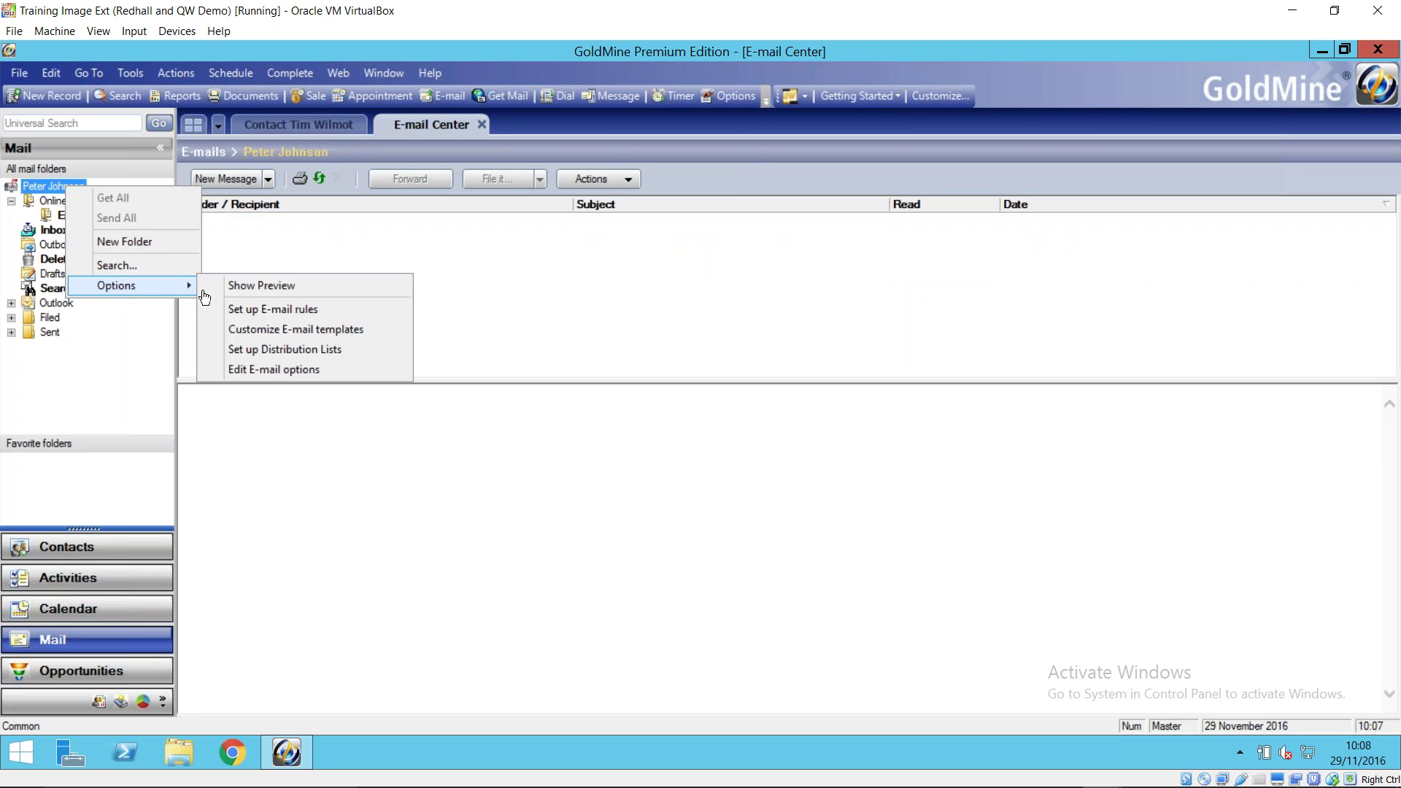
pyautogui.click(254, 311)
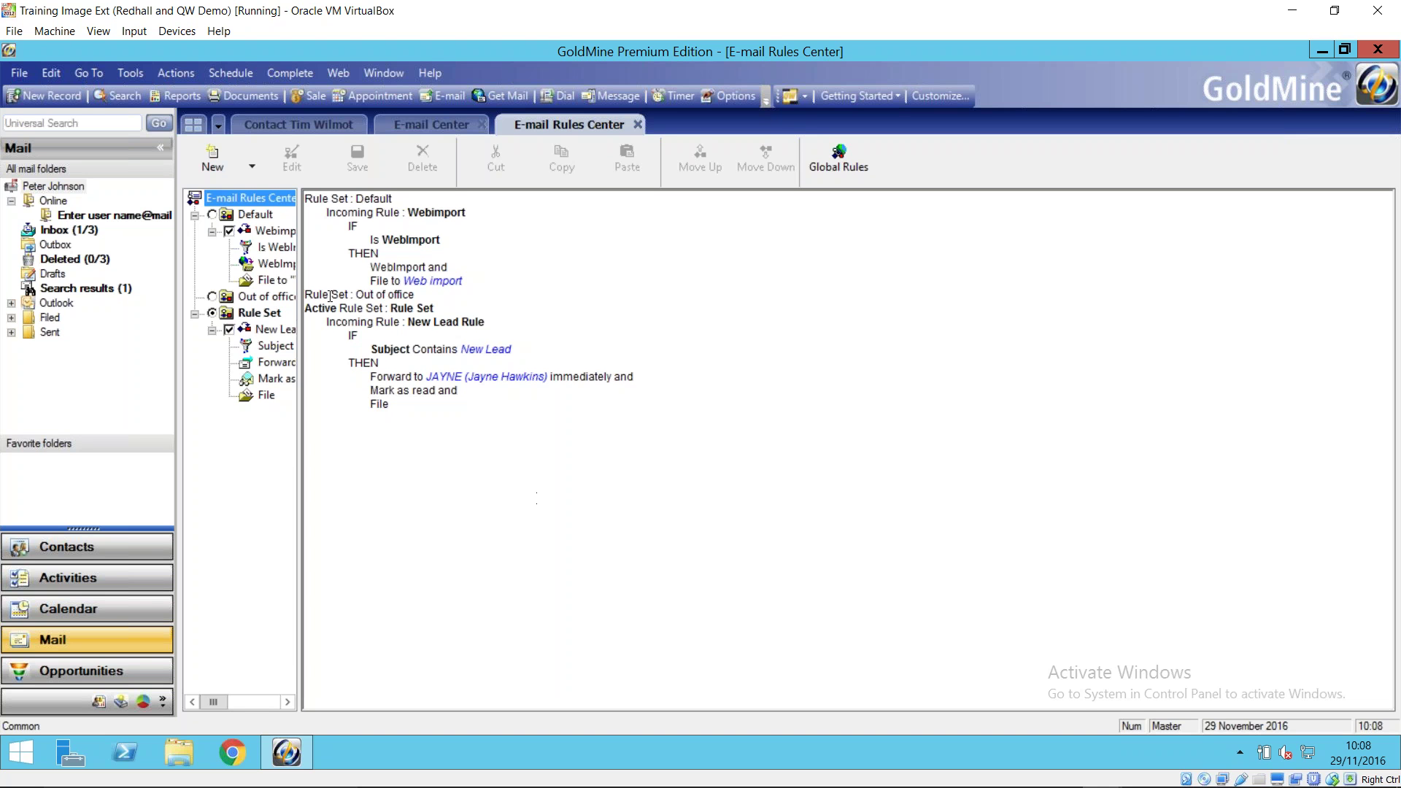
# - Widen the rule tree and review New Lead Rule's Subject Contains New Lead condition and forward, mark-as-read, file actions
pyautogui.moveTo(299, 299); pyautogui.dragTo(526, 319)
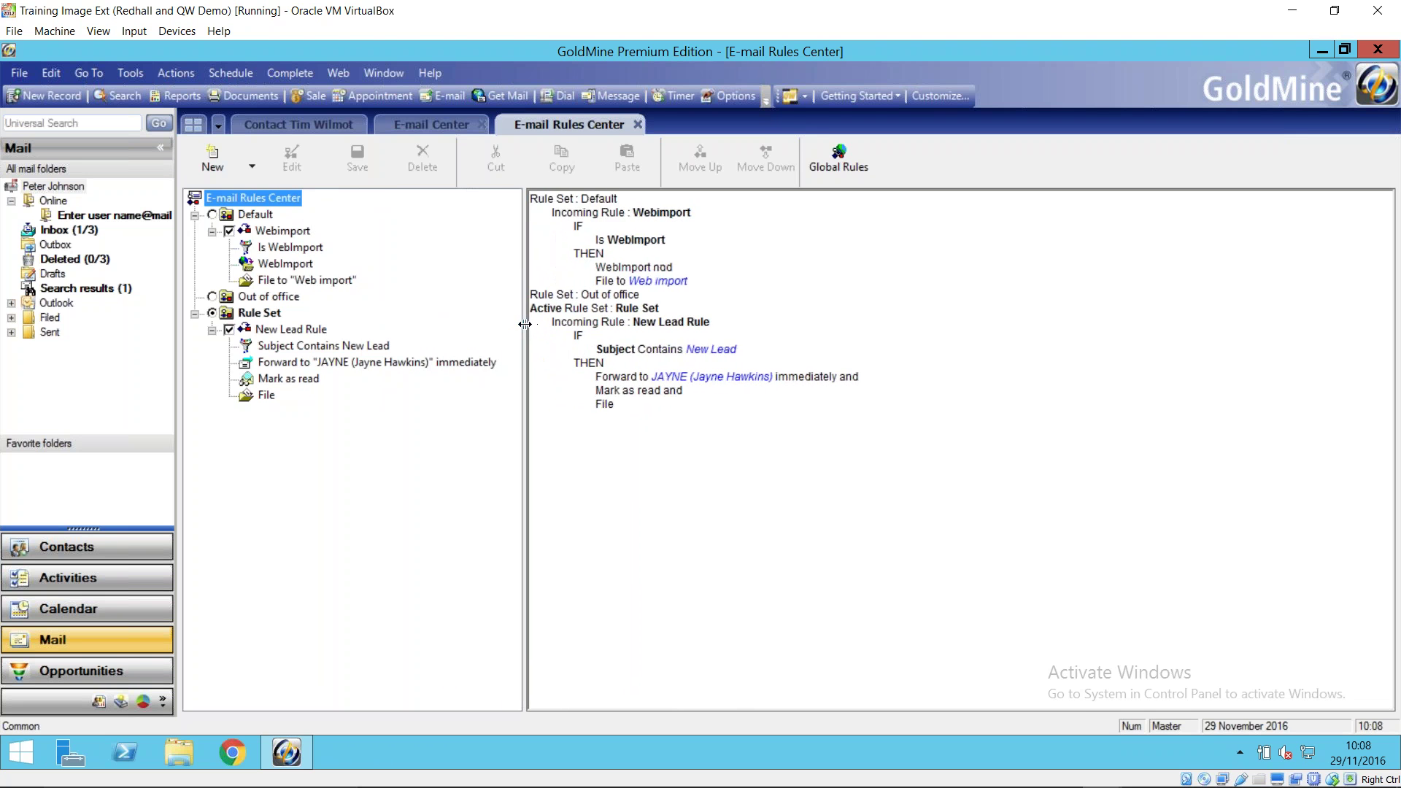
pyautogui.click(269, 313)
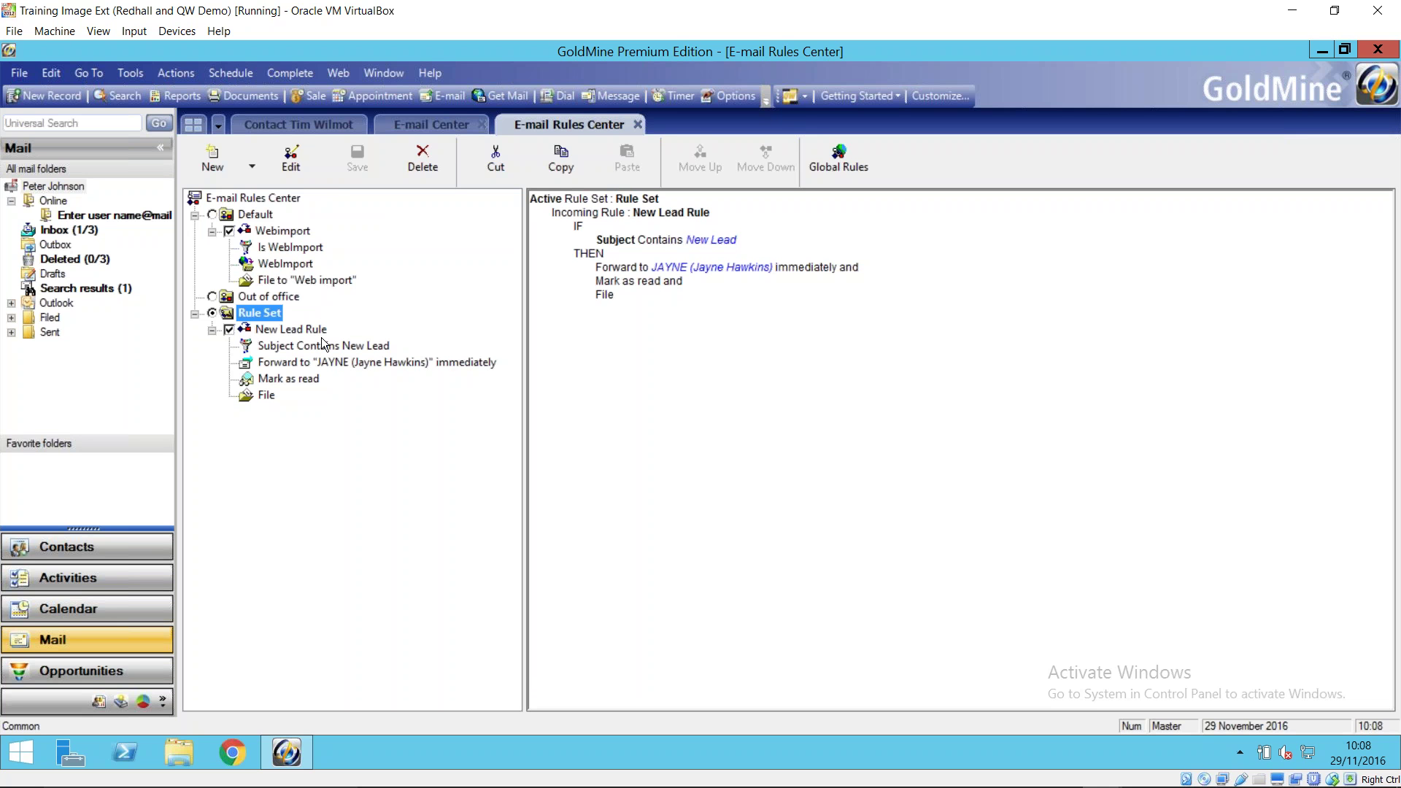
pyautogui.click(299, 330)
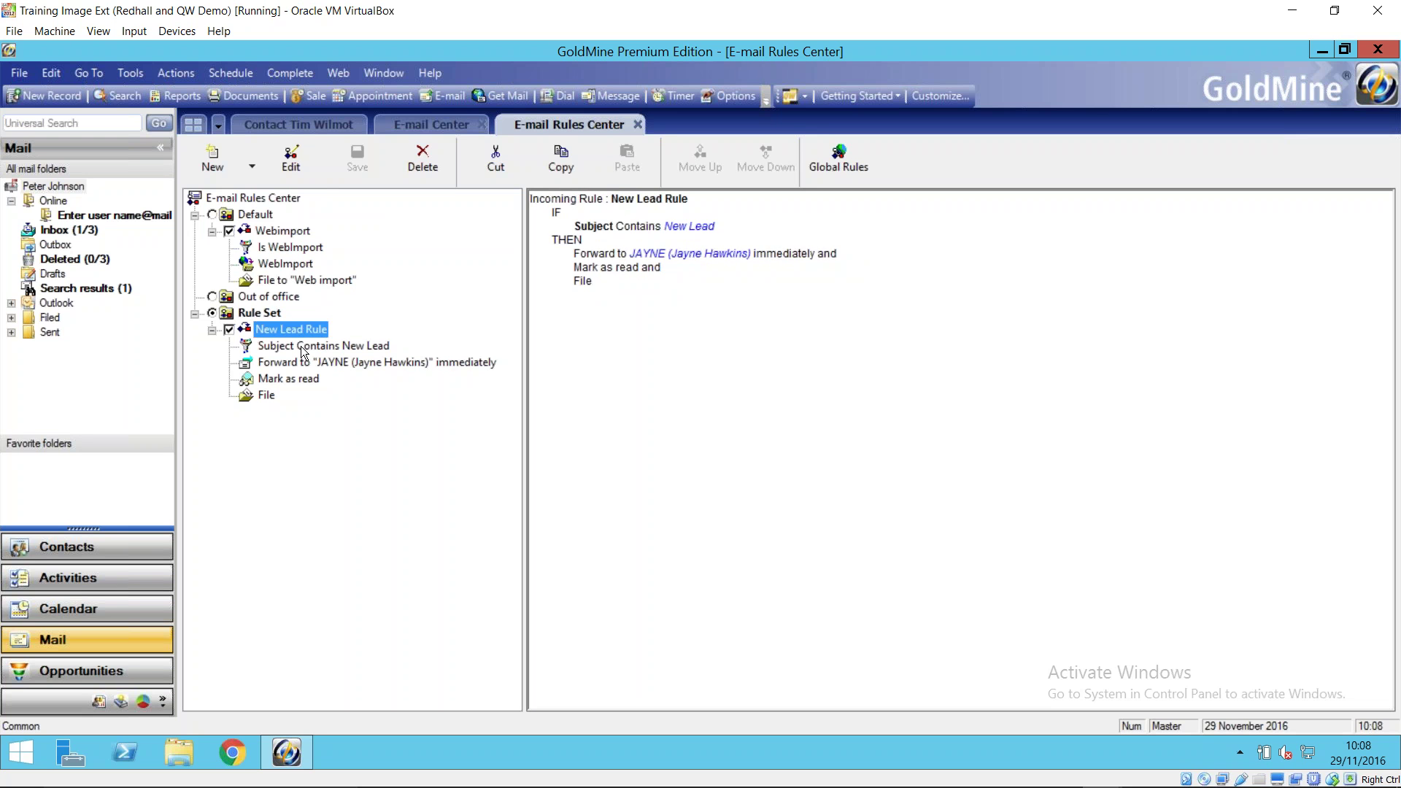
pyautogui.click(303, 347)
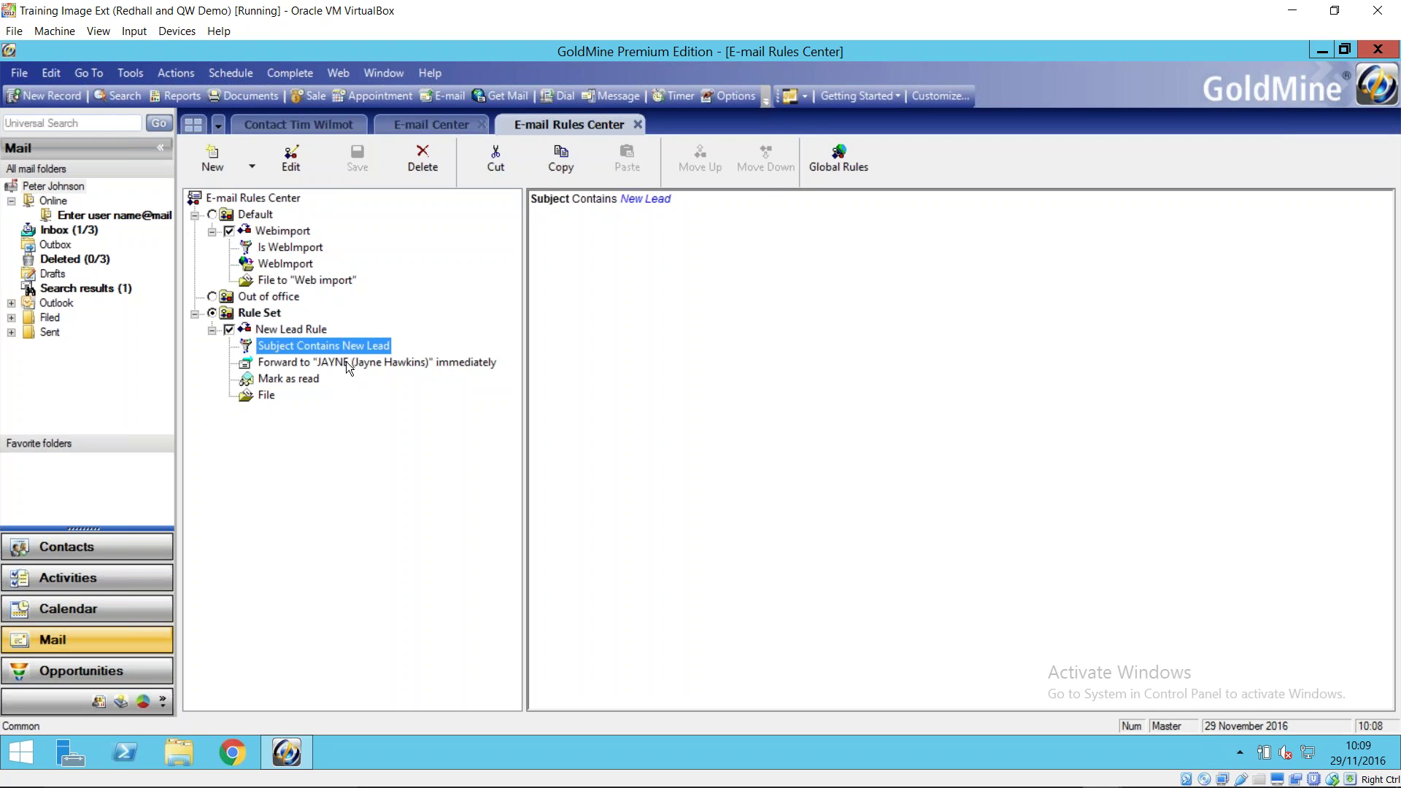
pyautogui.click(422, 362)
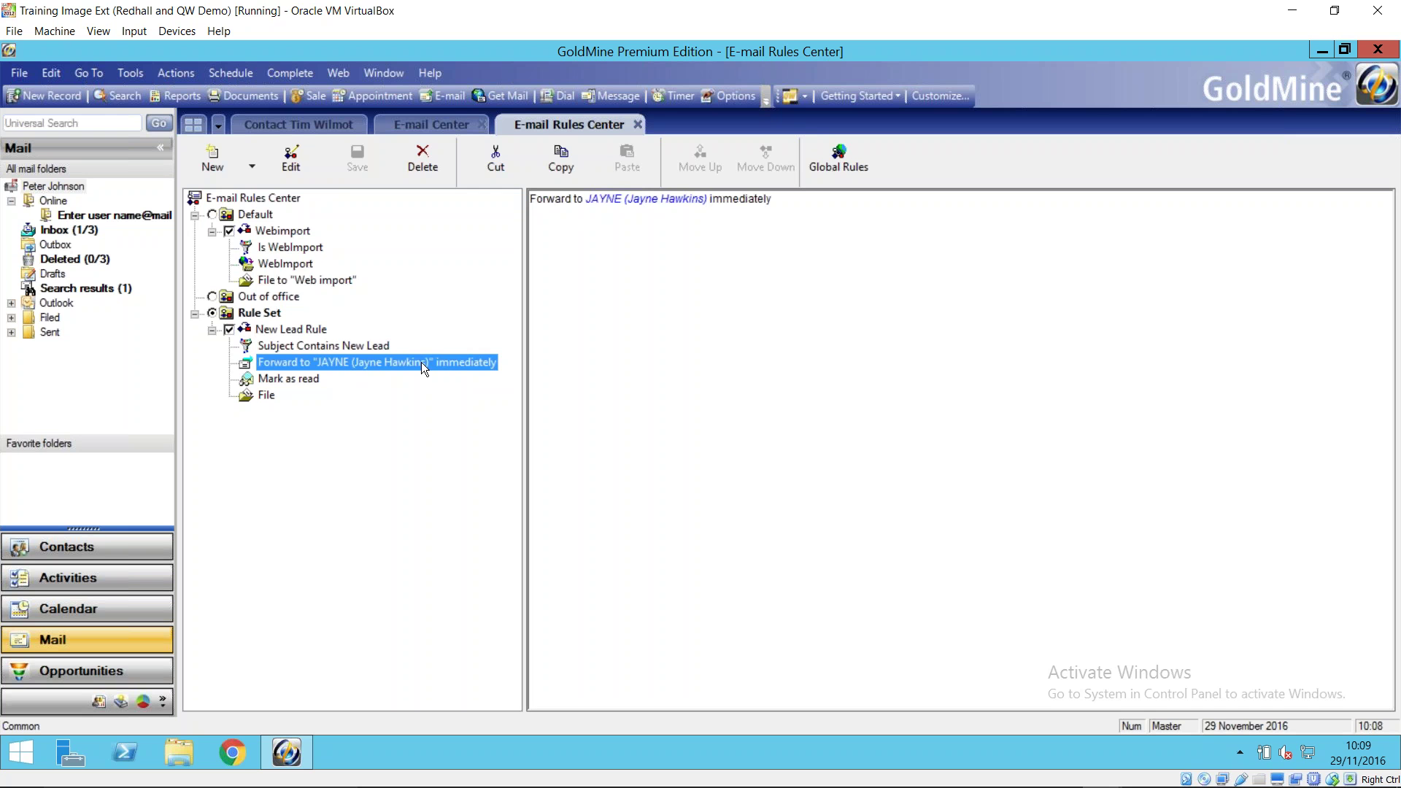
pyautogui.click(305, 379)
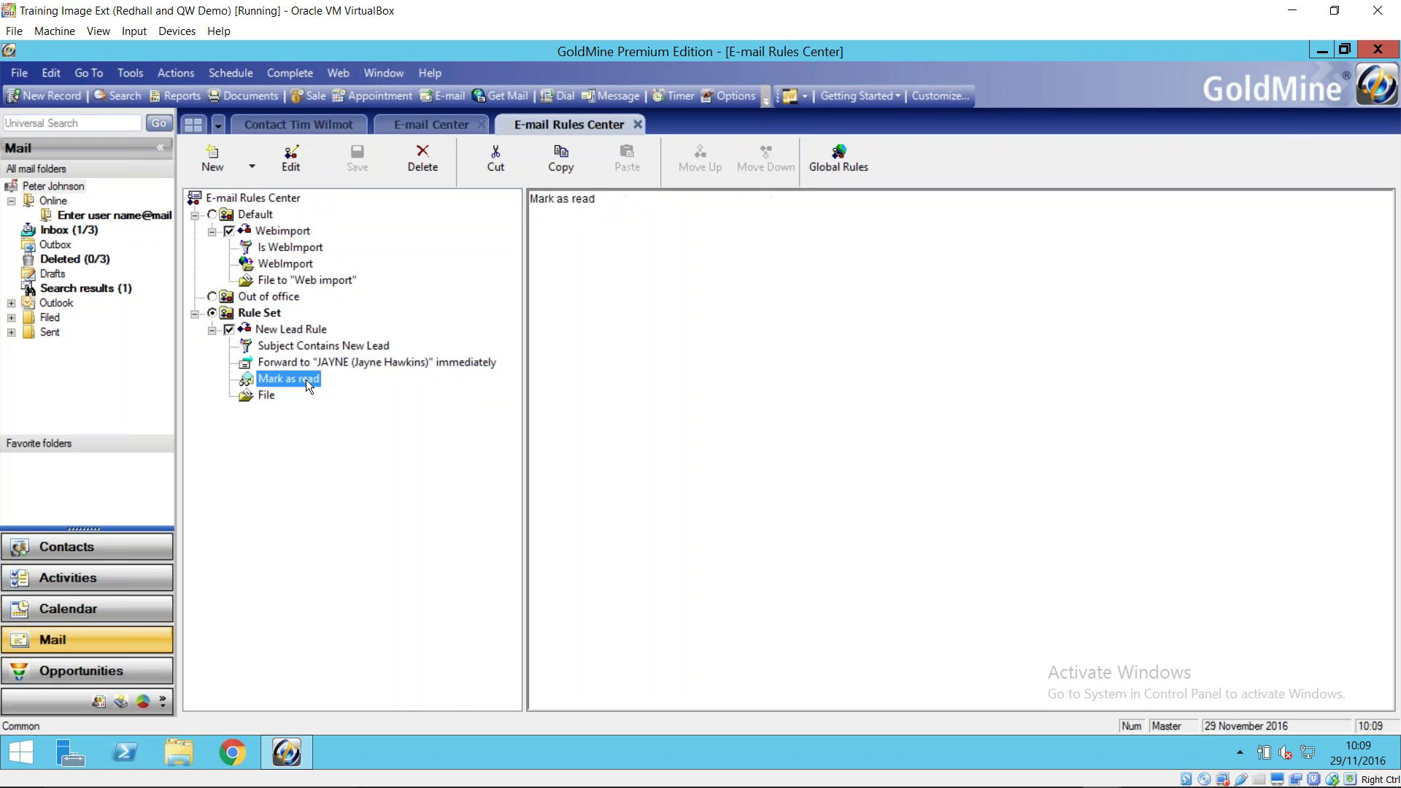
pyautogui.click(267, 395)
pyautogui.click(309, 344)
pyautogui.rightClick(309, 344)
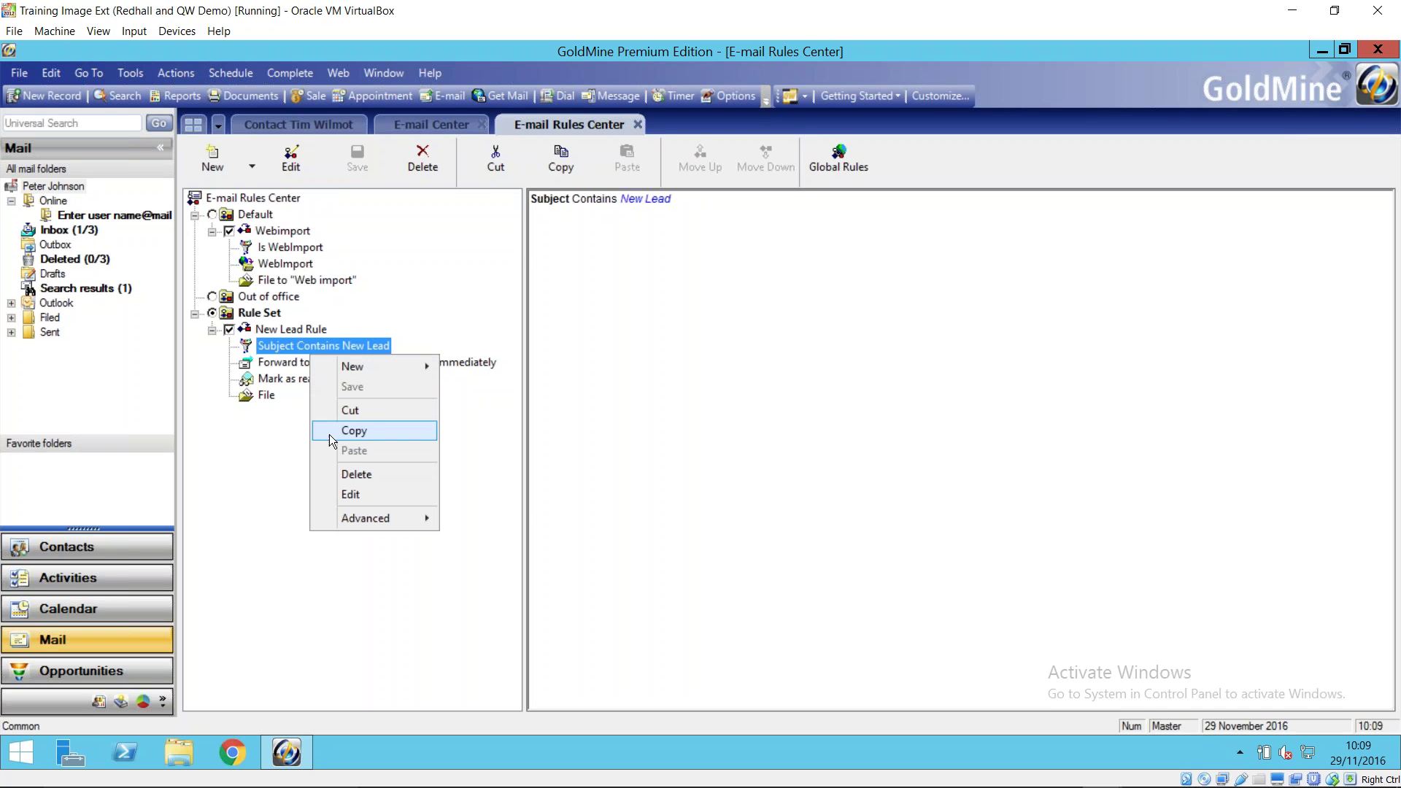
pyautogui.click(349, 494)
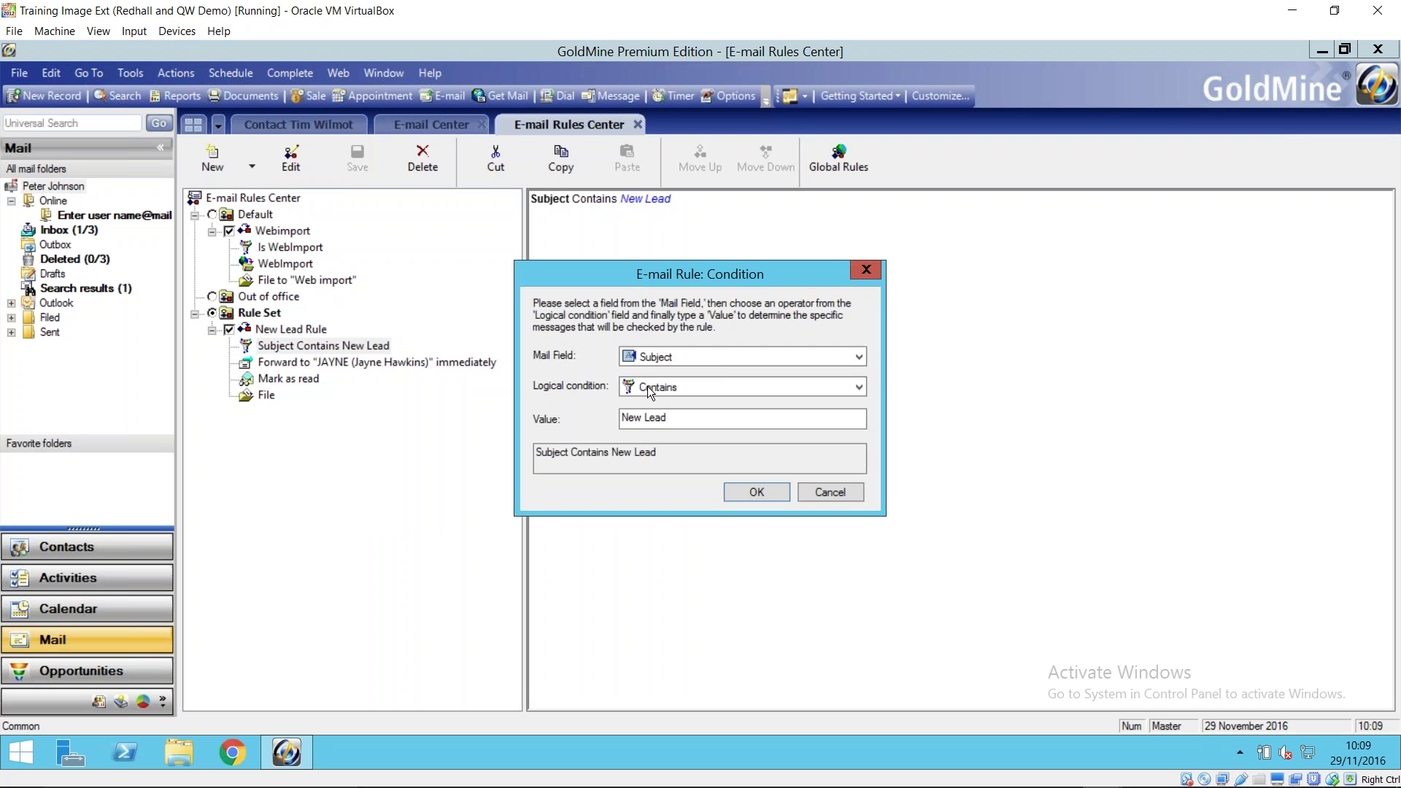
pyautogui.click(853, 353)
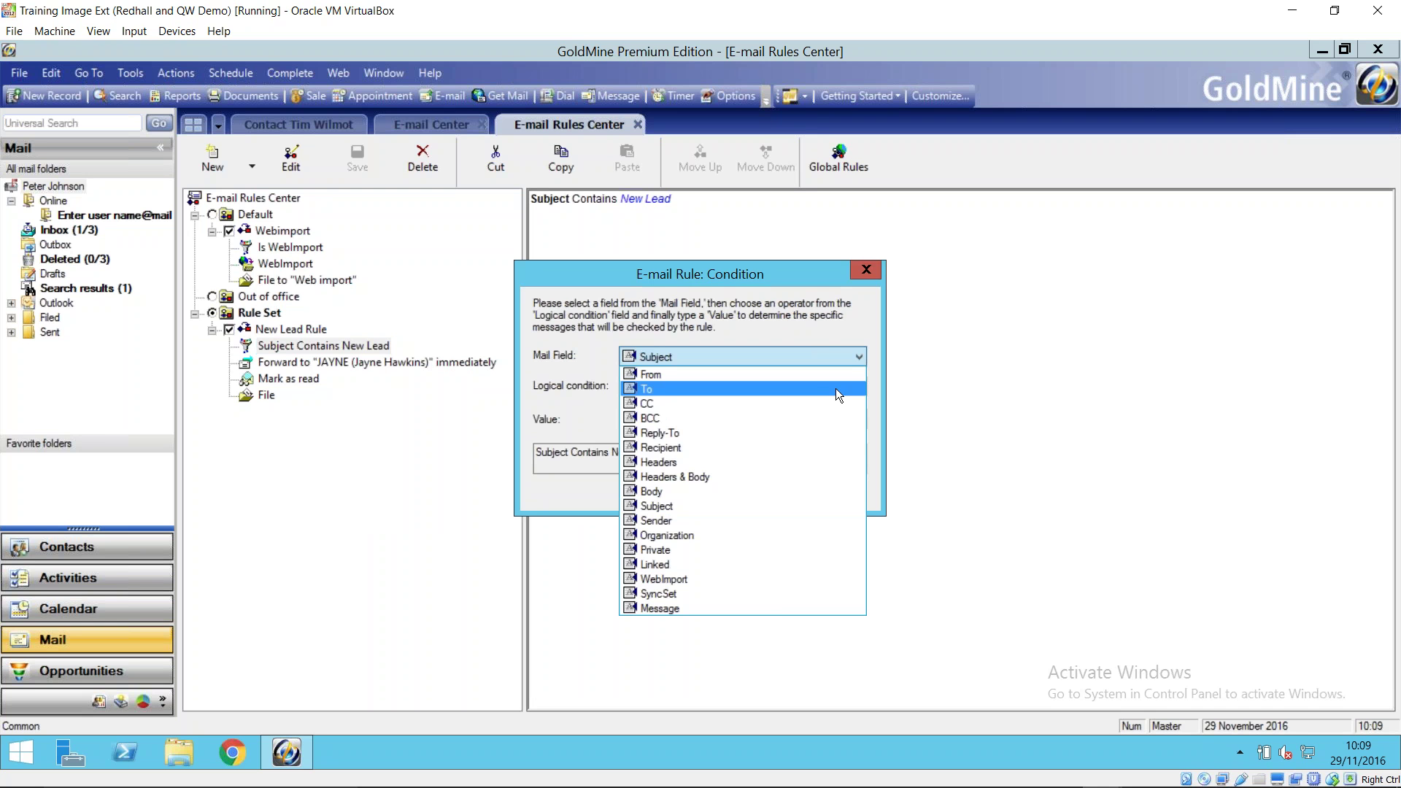
pyautogui.click(567, 402)
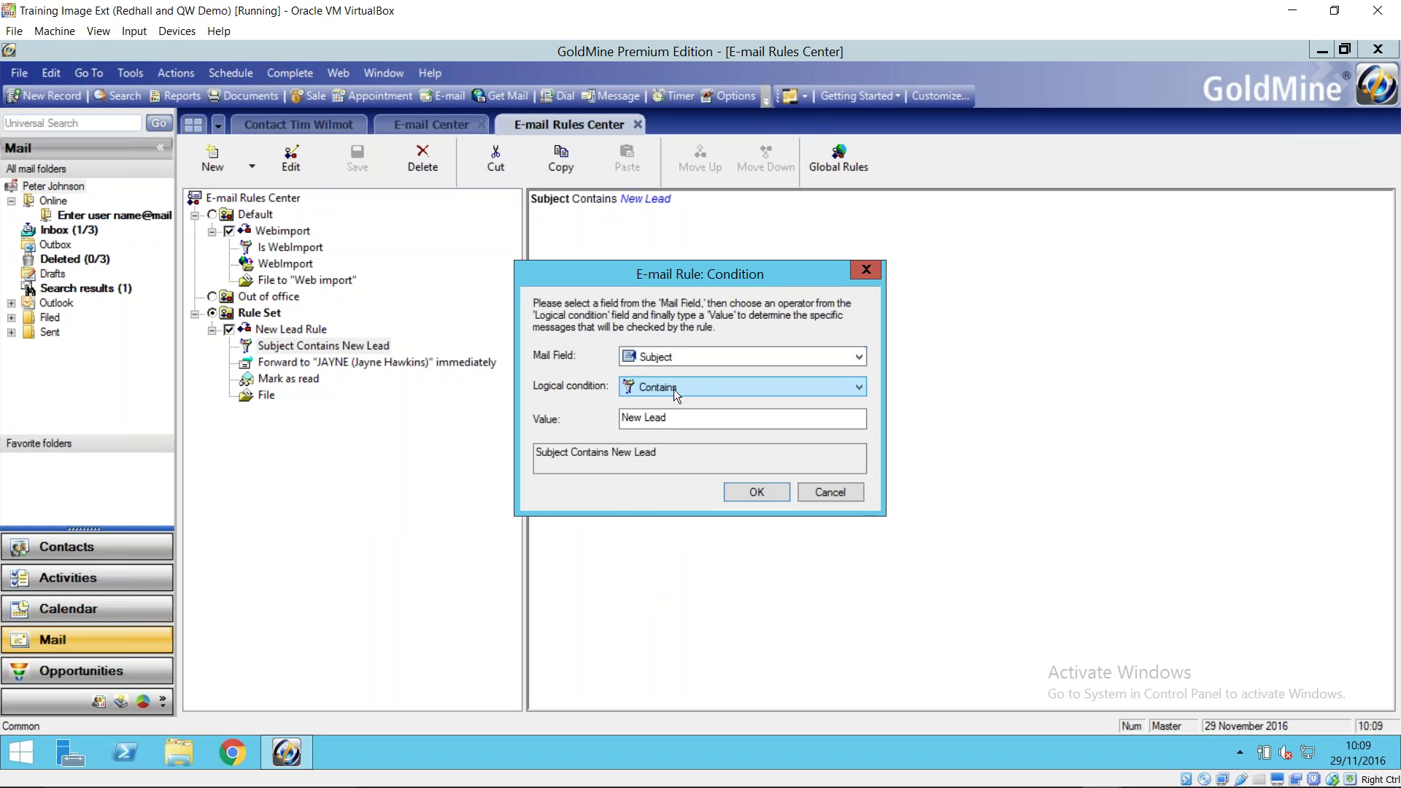
pyautogui.click(767, 416)
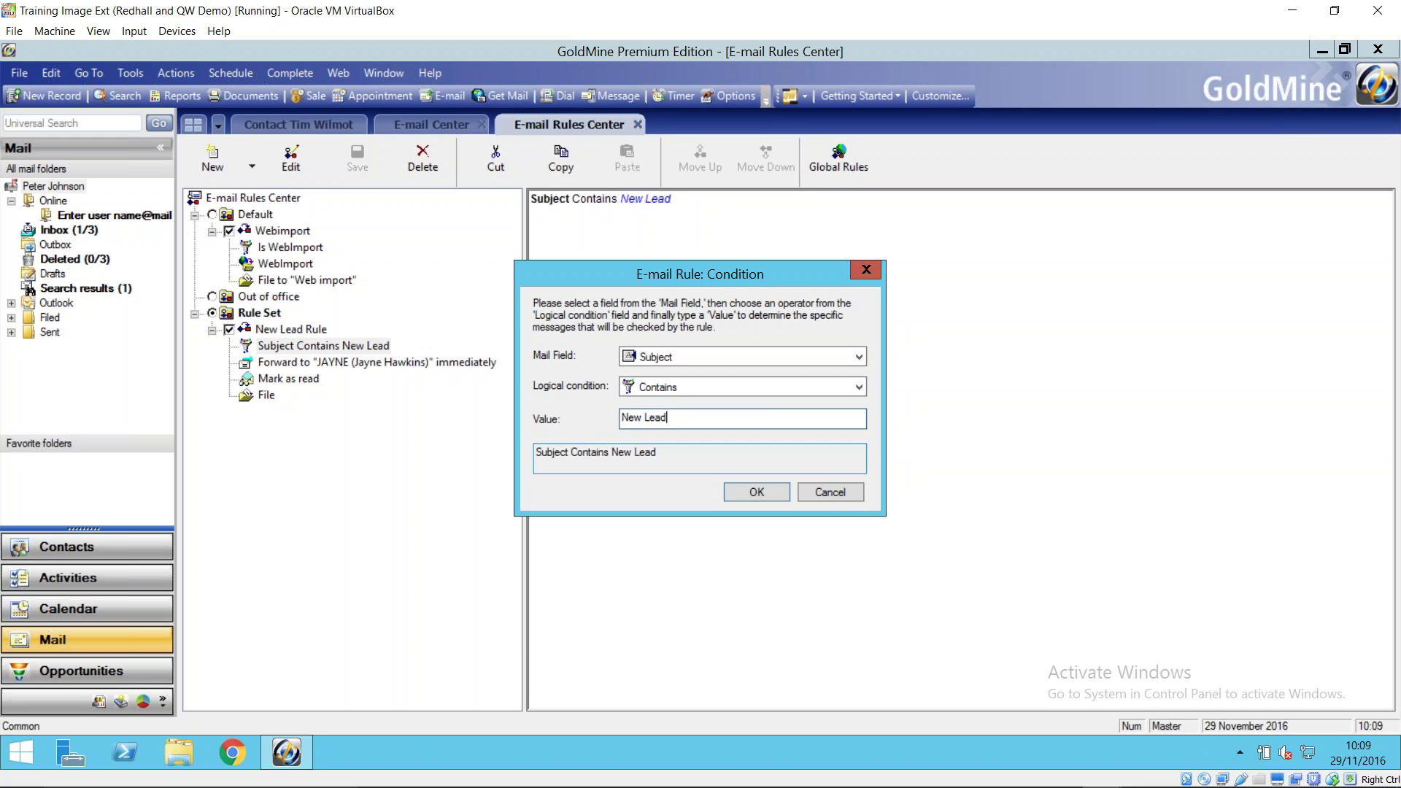
pyautogui.click(829, 492)
# - Edit the Forward action, keep Action on Mail as Forward, confirm with OK, and return to E-mail Center
pyautogui.rightClick(407, 364)
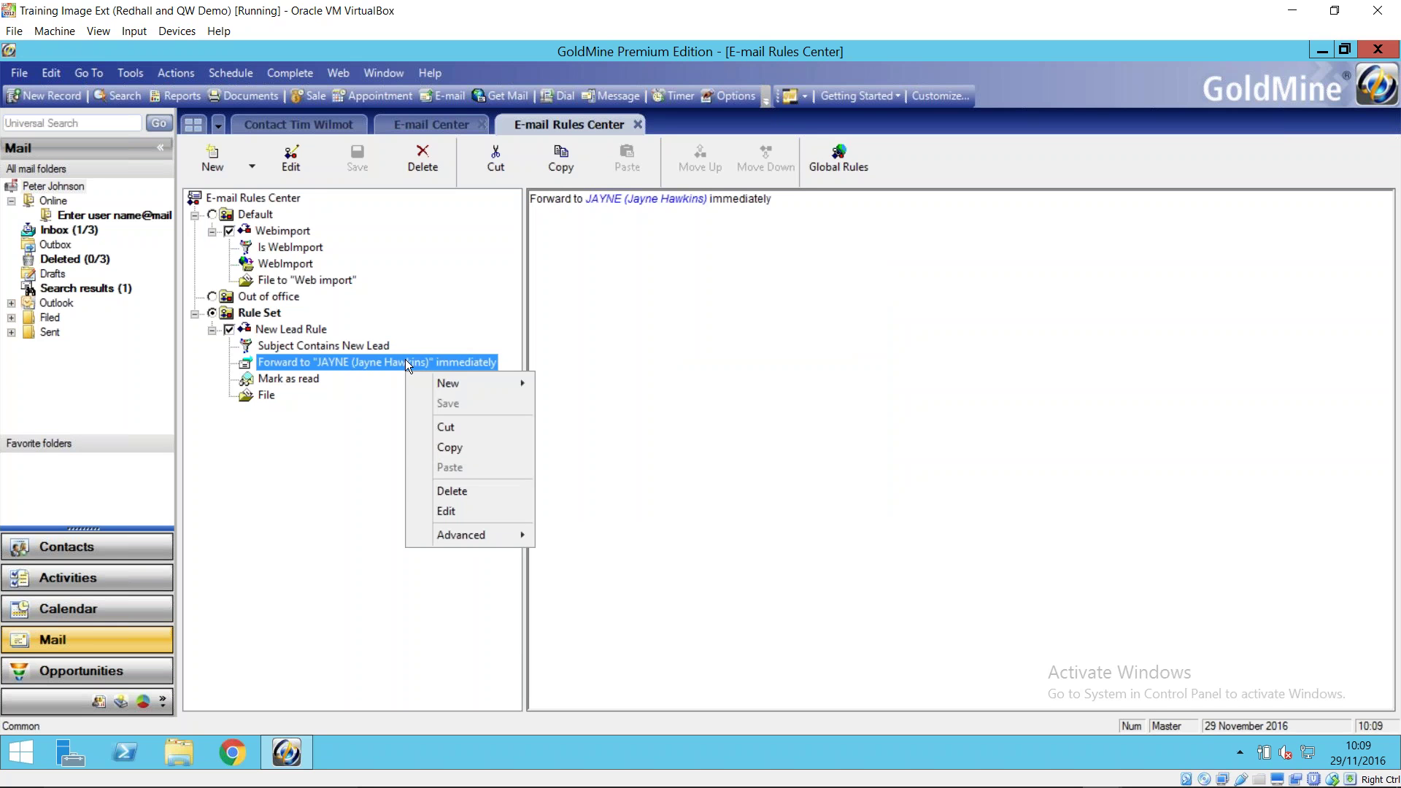
pyautogui.click(446, 511)
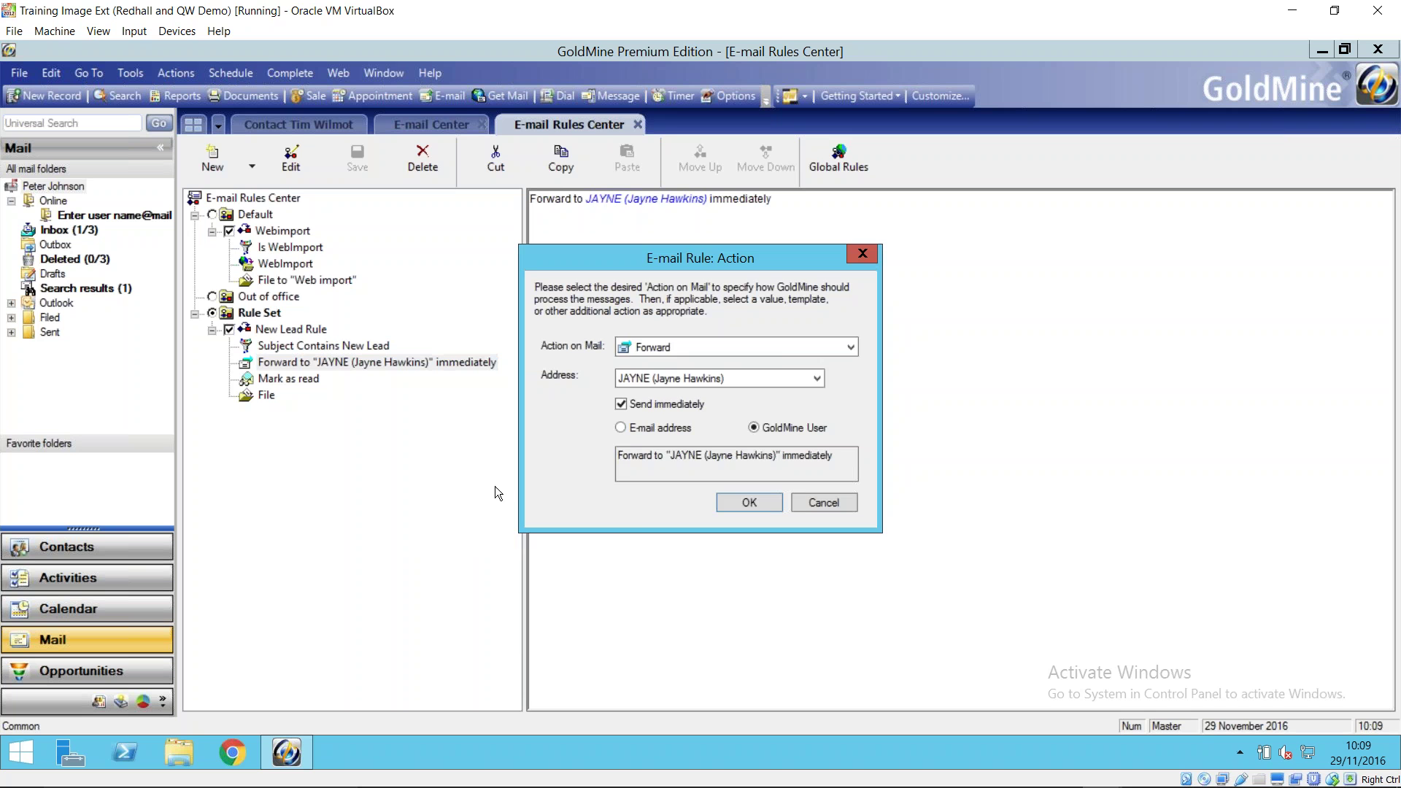
pyautogui.click(783, 347)
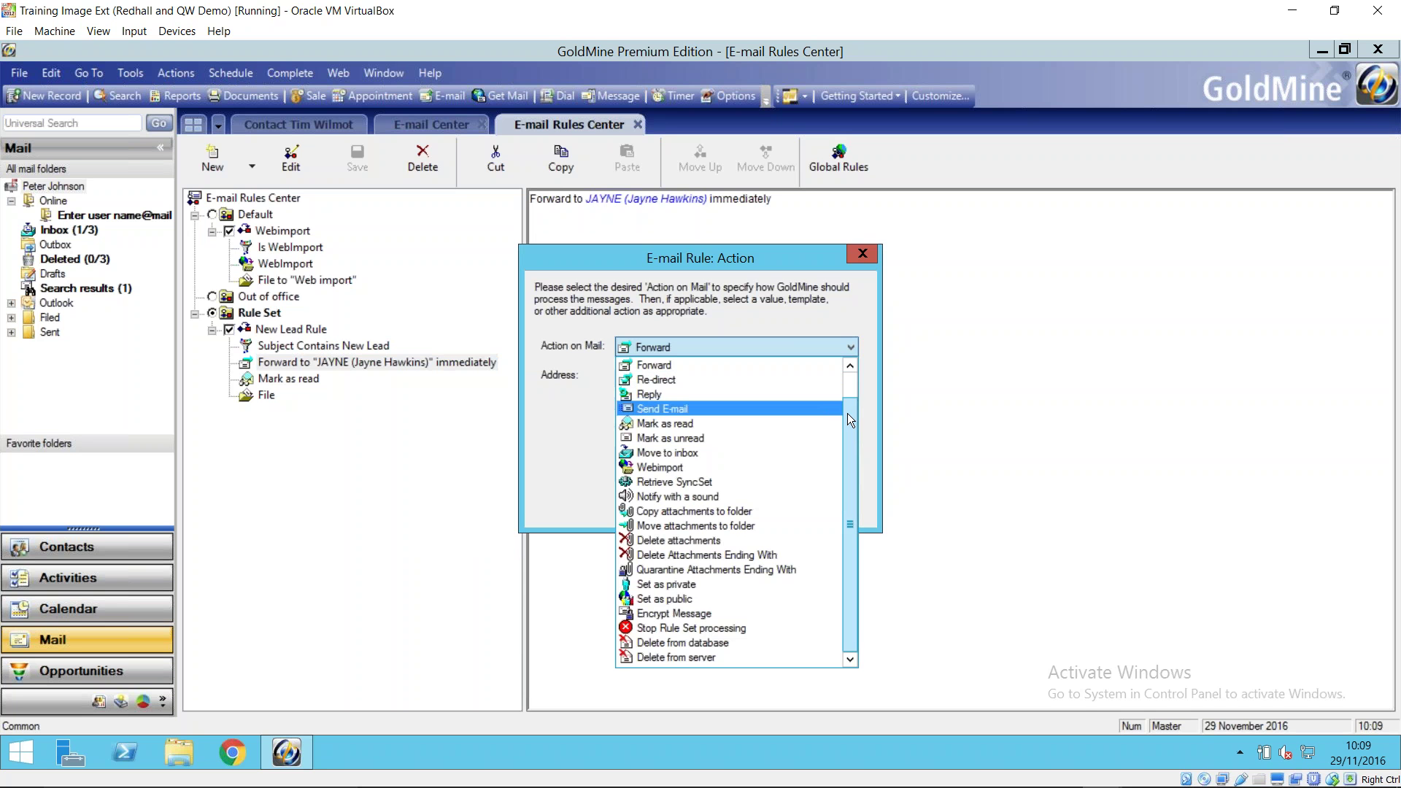
pyautogui.moveTo(847, 411); pyautogui.dragTo(848, 381)
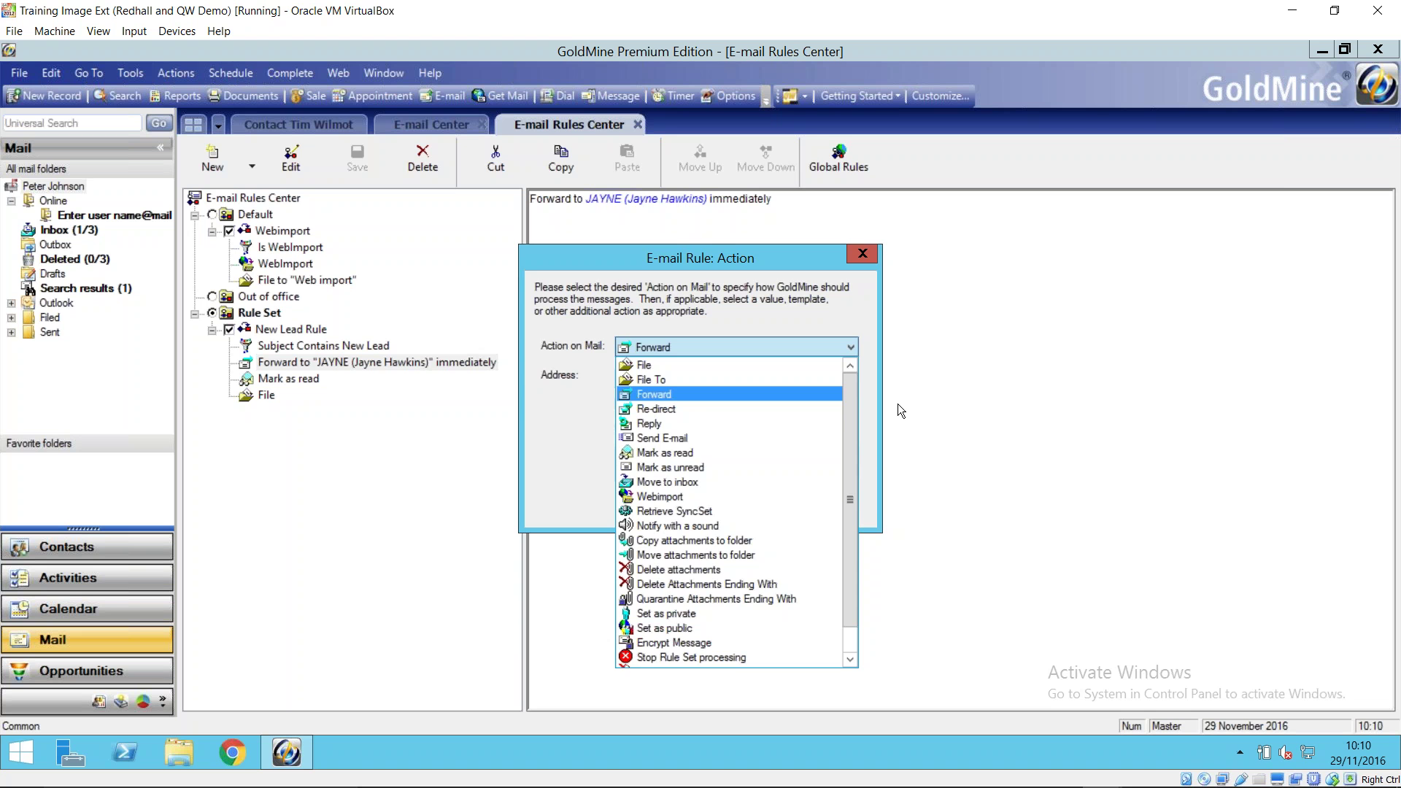
pyautogui.click(898, 404)
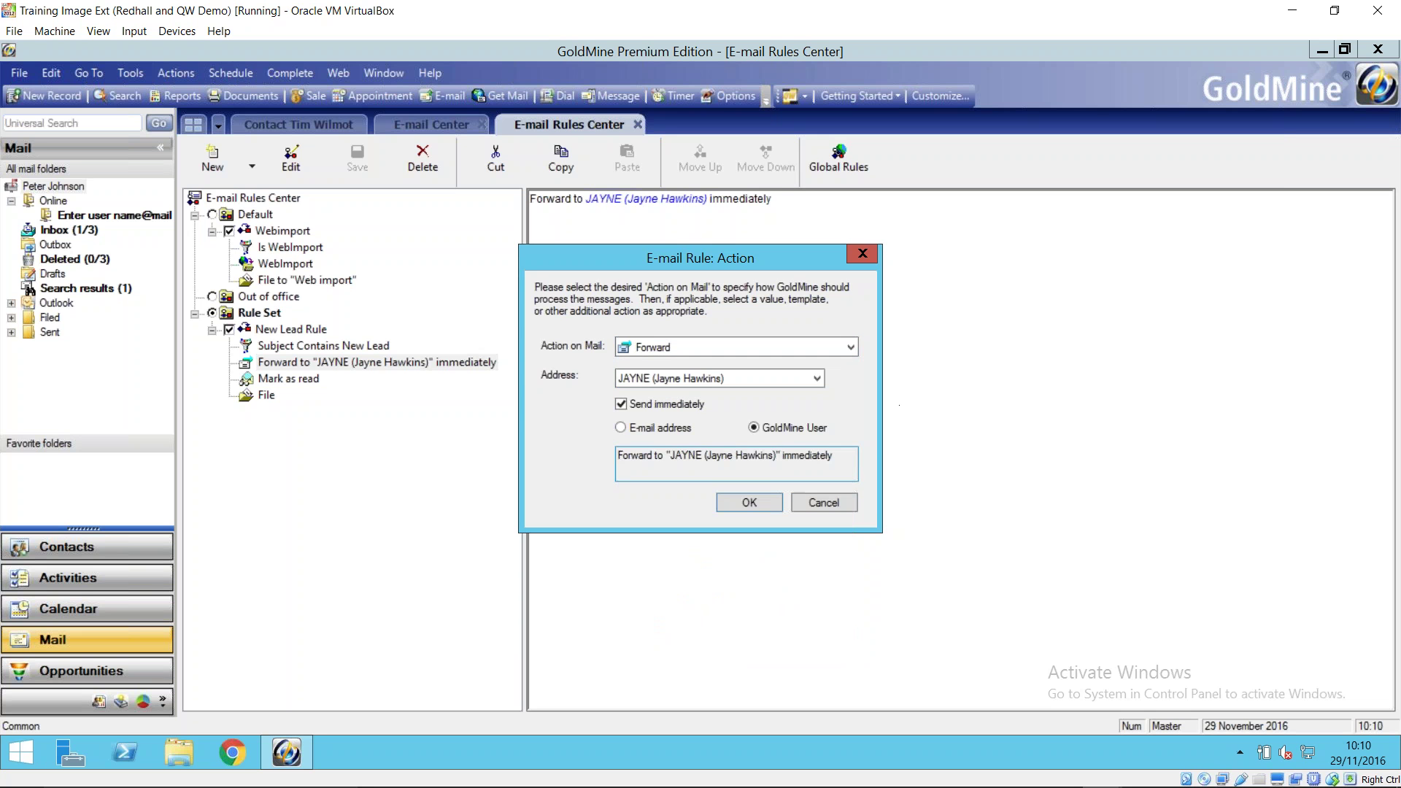
pyautogui.click(820, 502)
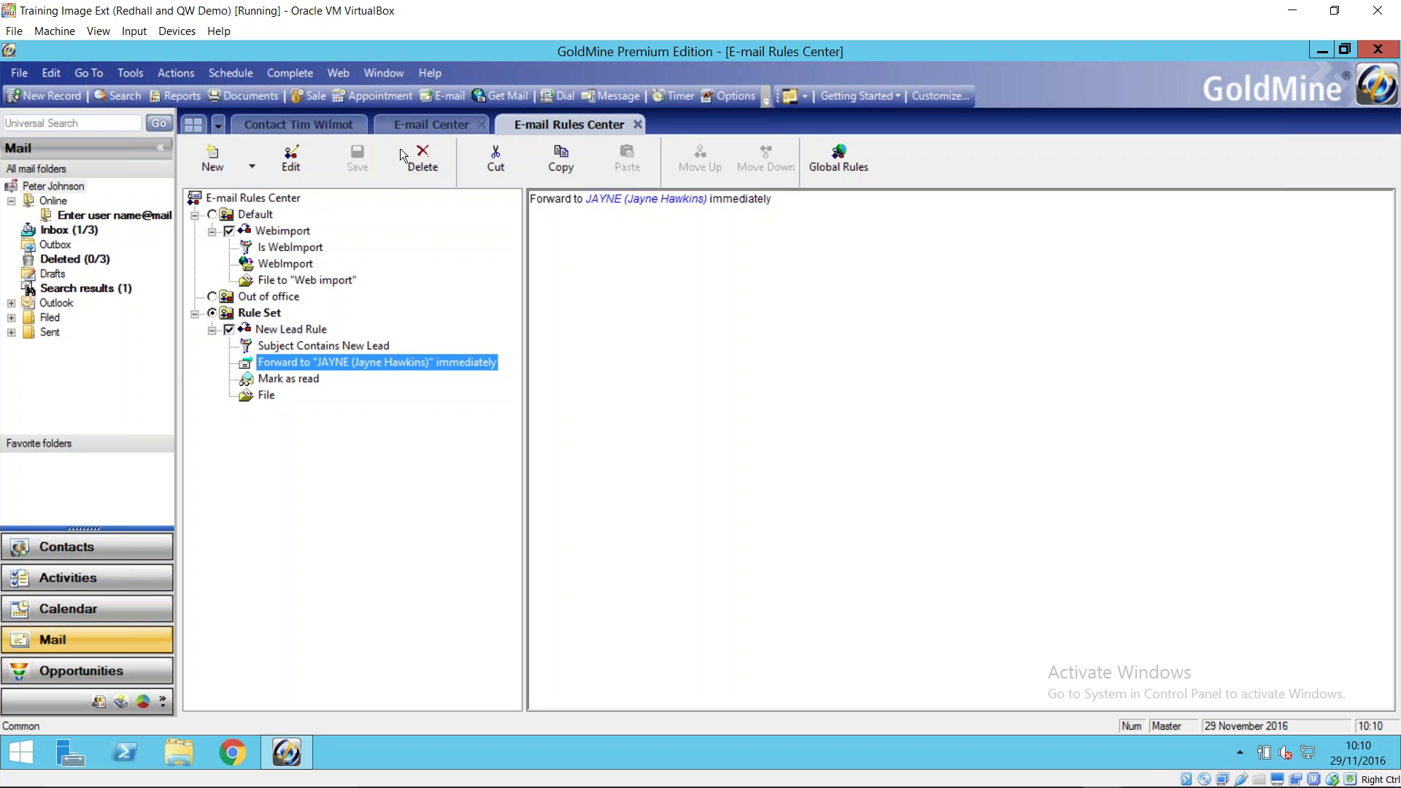
pyautogui.click(416, 128)
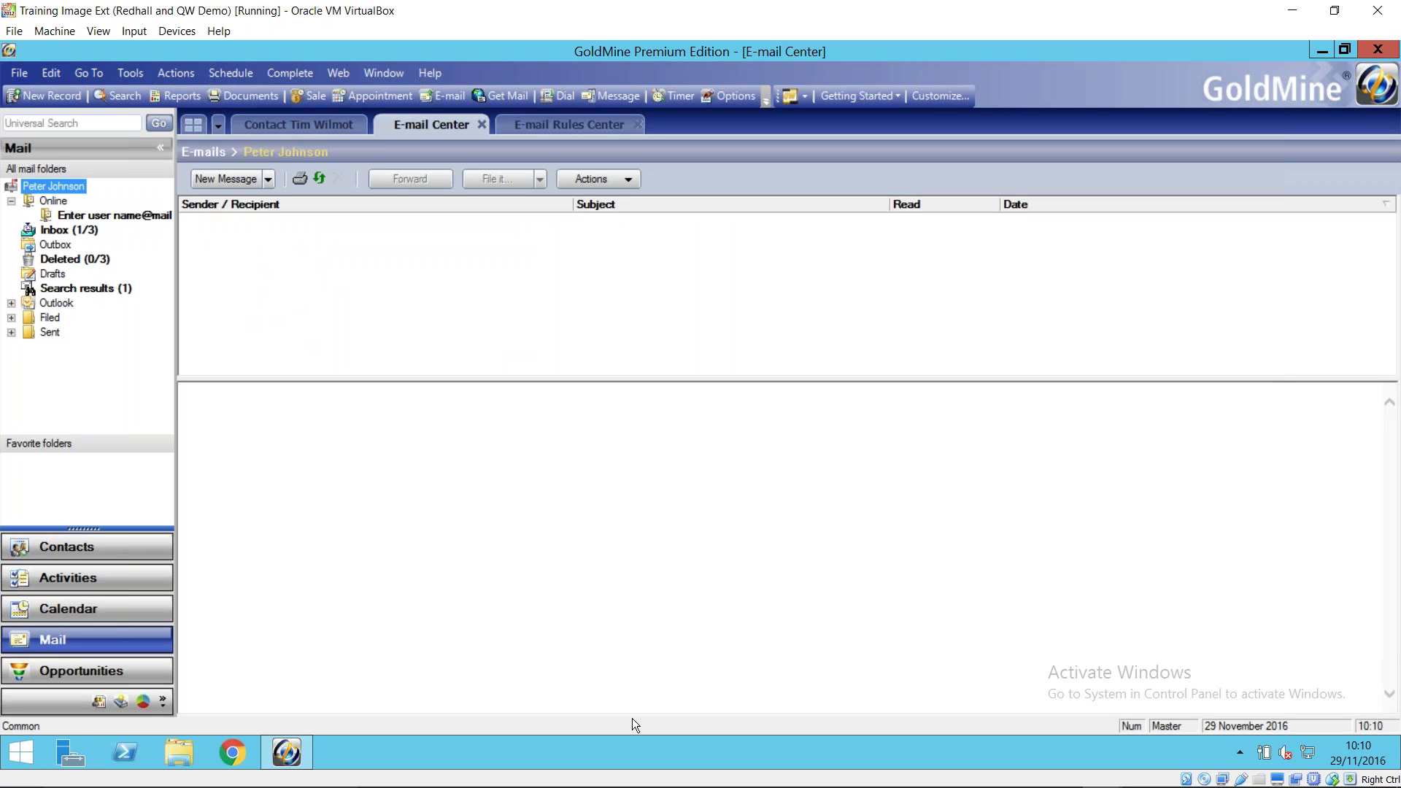
# - Bring the PowerPoint slide show back to the Live Demonstration slide from the taskbar preview
pyautogui.moveTo(660, 785)
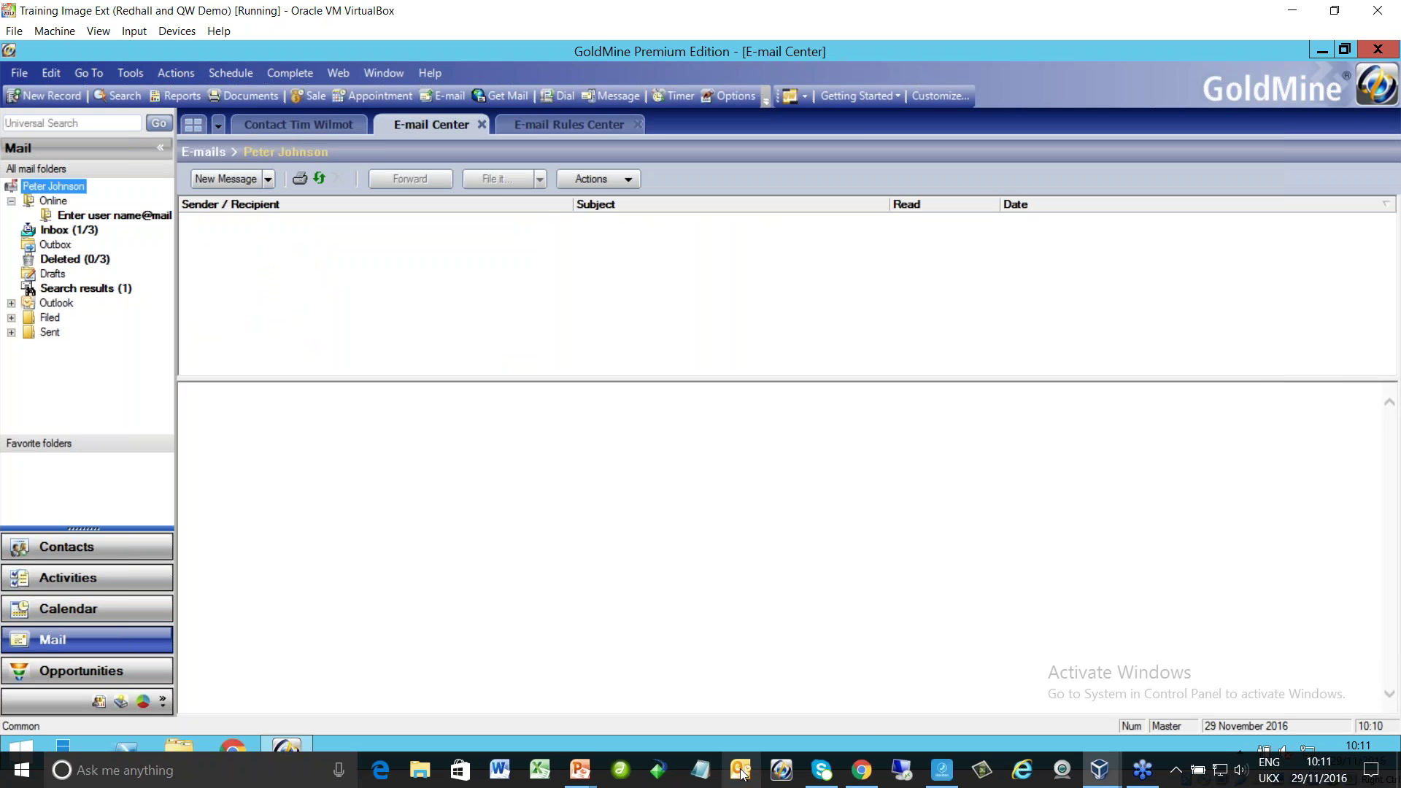
pyautogui.moveTo(596, 783)
pyautogui.click(614, 737)
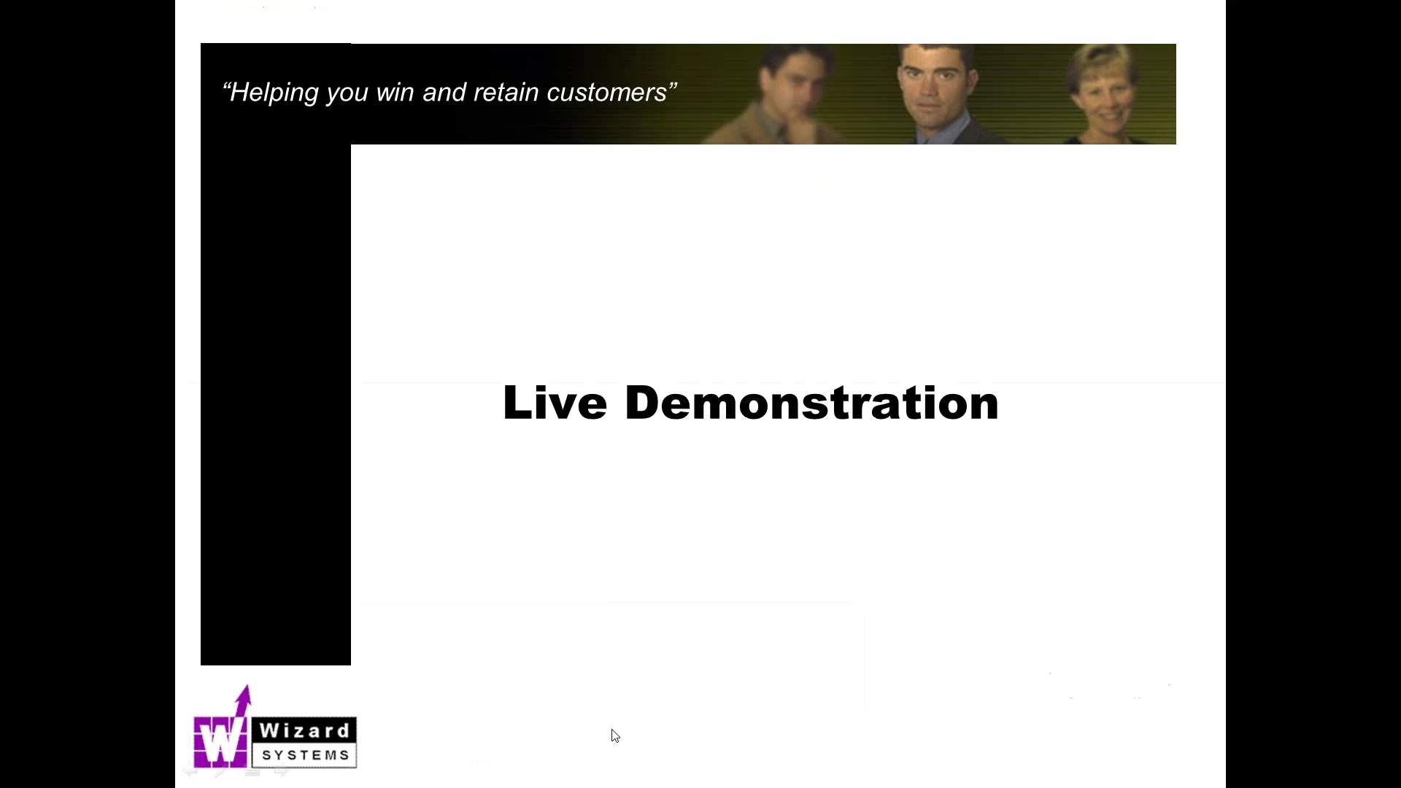